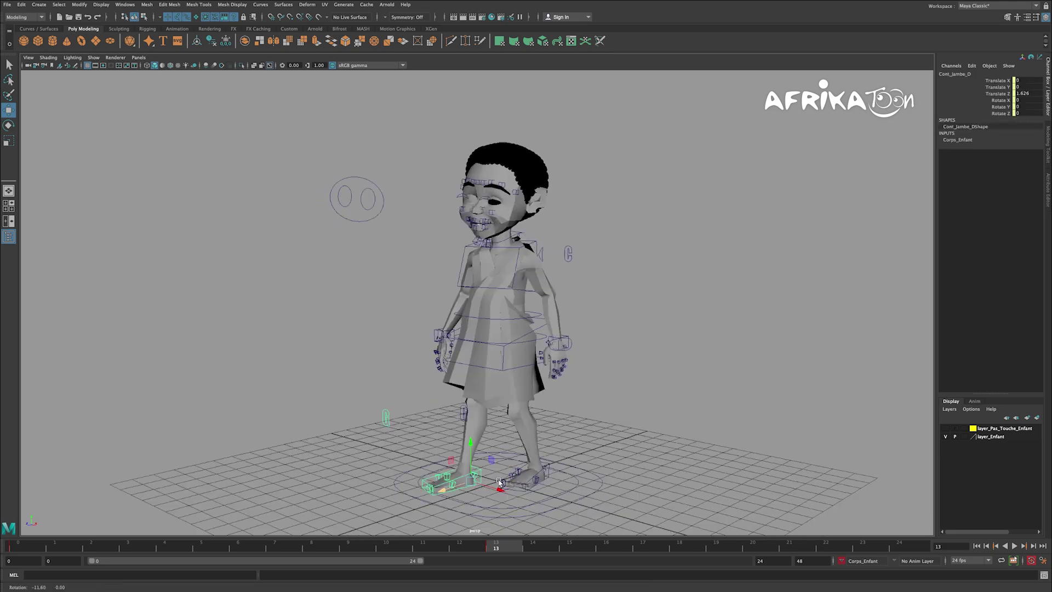
Step: Pose the arms of the child character at frame 13 by adjusting the hand controls
alt+drag(515, 255, 493, 340)
click(470, 331)
key(w)
click(559, 373)
key(e)
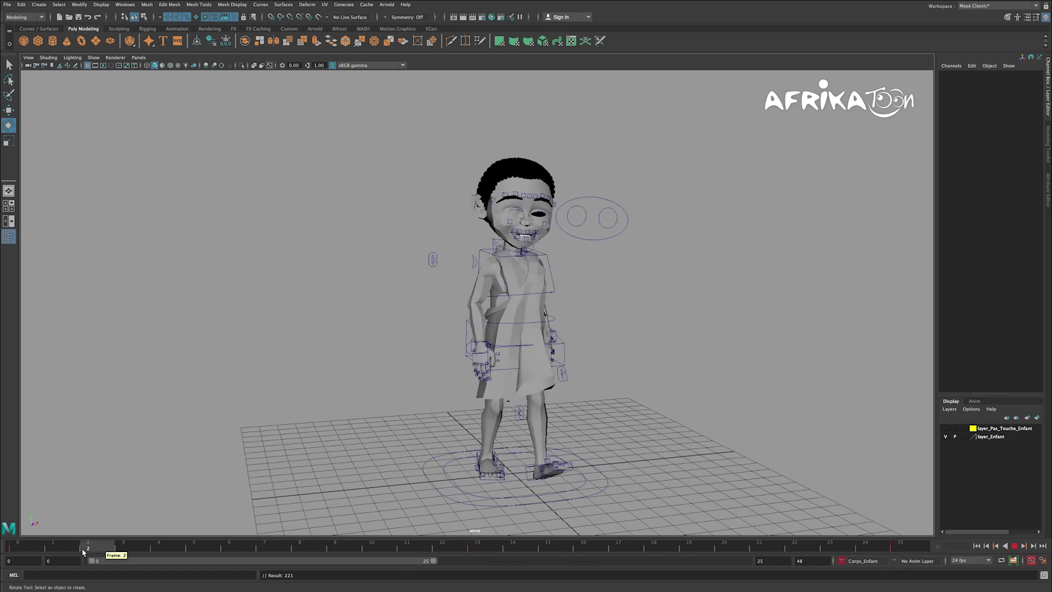
Step: At frame 6, select the leg control and reset its translate and rotate channels to 0
drag(130, 548, 229, 547)
alt+drag(384, 329, 466, 384)
click(468, 410)
alt+drag(472, 453, 433, 449)
drag(1027, 113, 1035, 81)
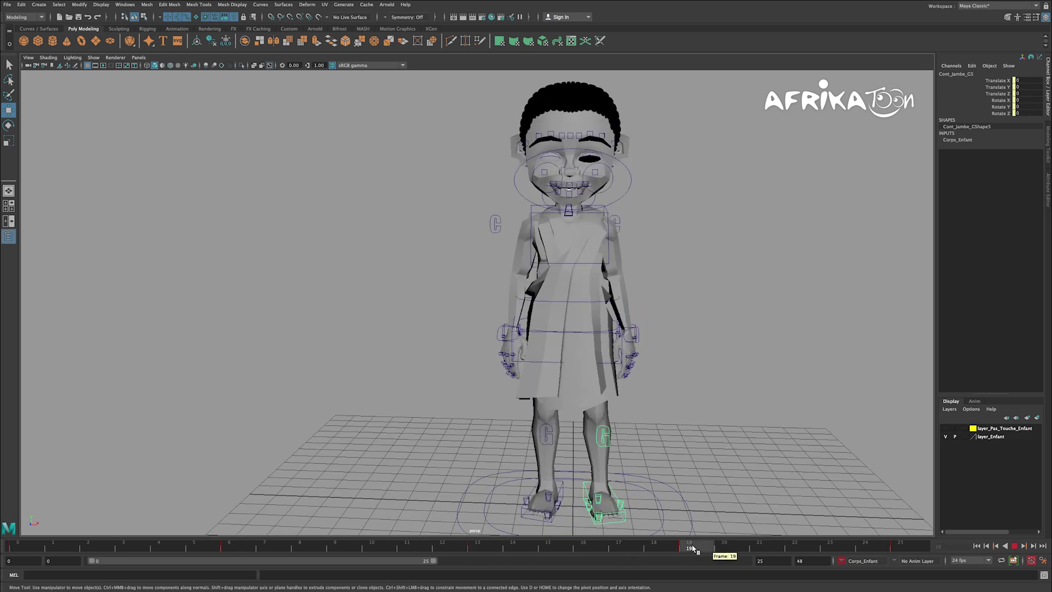
Step: Scrub and play back the walk cycle to check the leg motion
drag(693, 549, 579, 551)
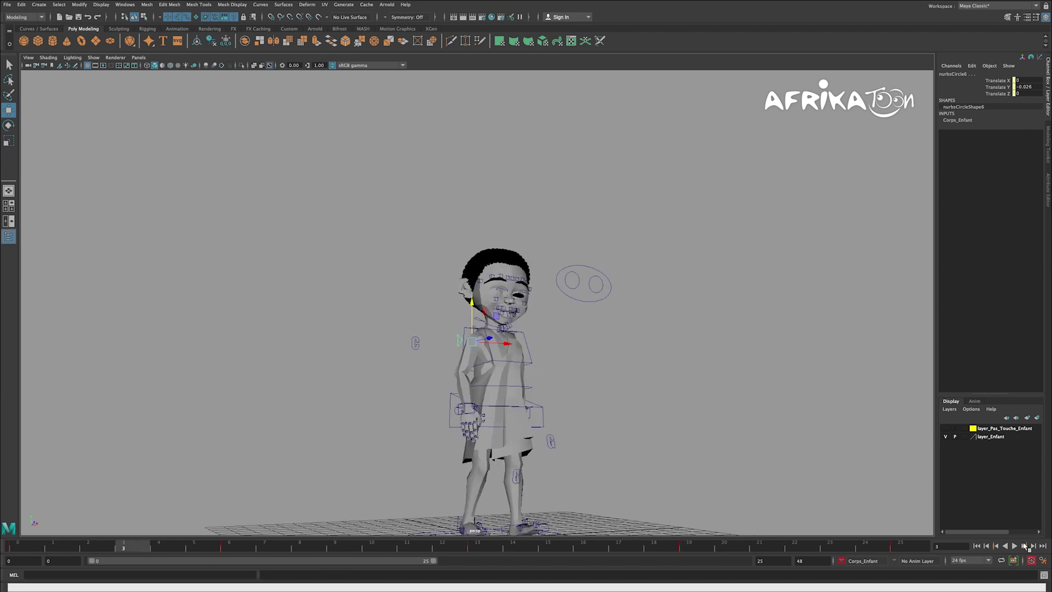
click(1015, 546)
key(Escape)
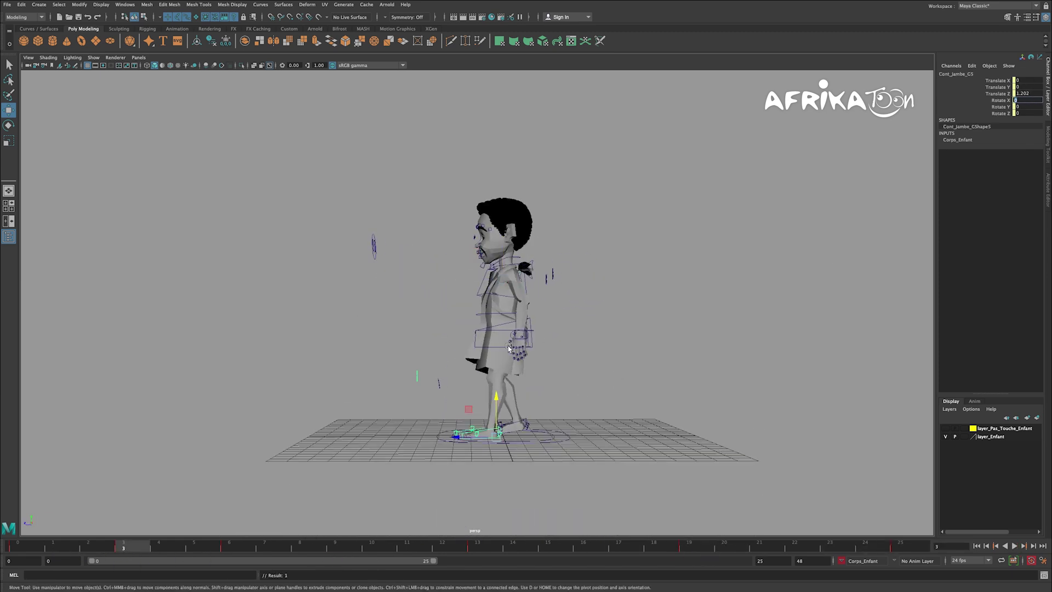
Step: Adjust the arm control Cont_Bras_G2 and the upper-body controls at frame 9 of the walk cycle
alt+drag(510, 323, 433, 342)
click(457, 340)
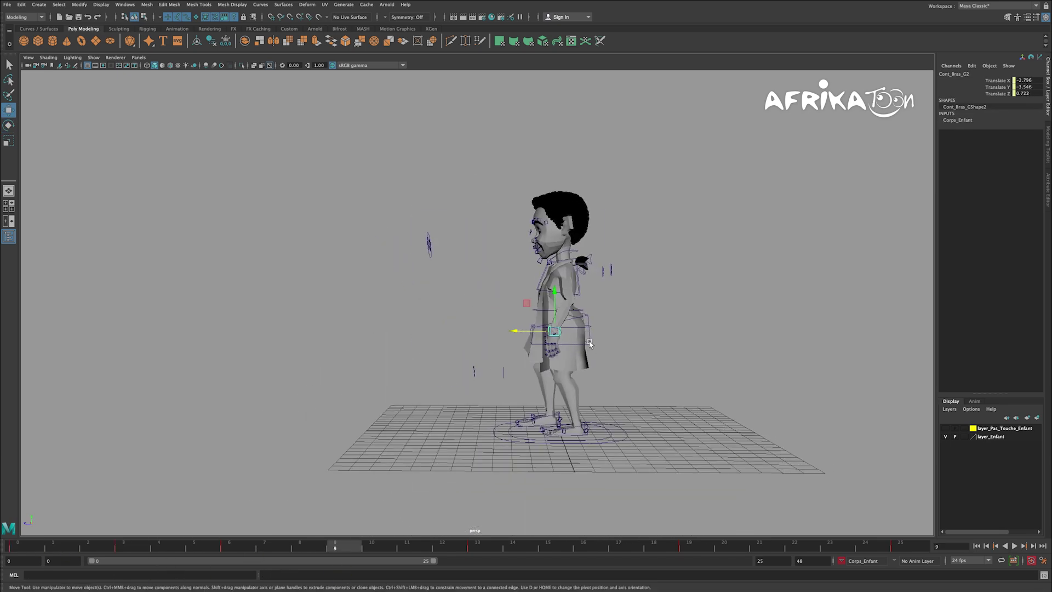
click(554, 311)
click(575, 241)
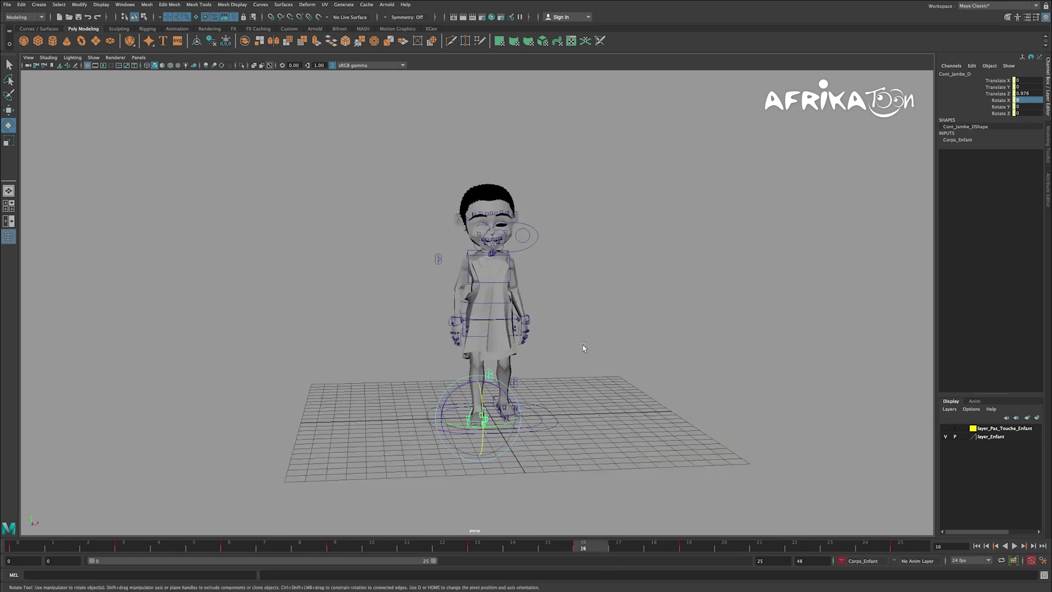
Step: Adjust the hand control at frame 16 and rotate the head control to refine the upper-body motion
click(469, 345)
click(445, 246)
key(w)
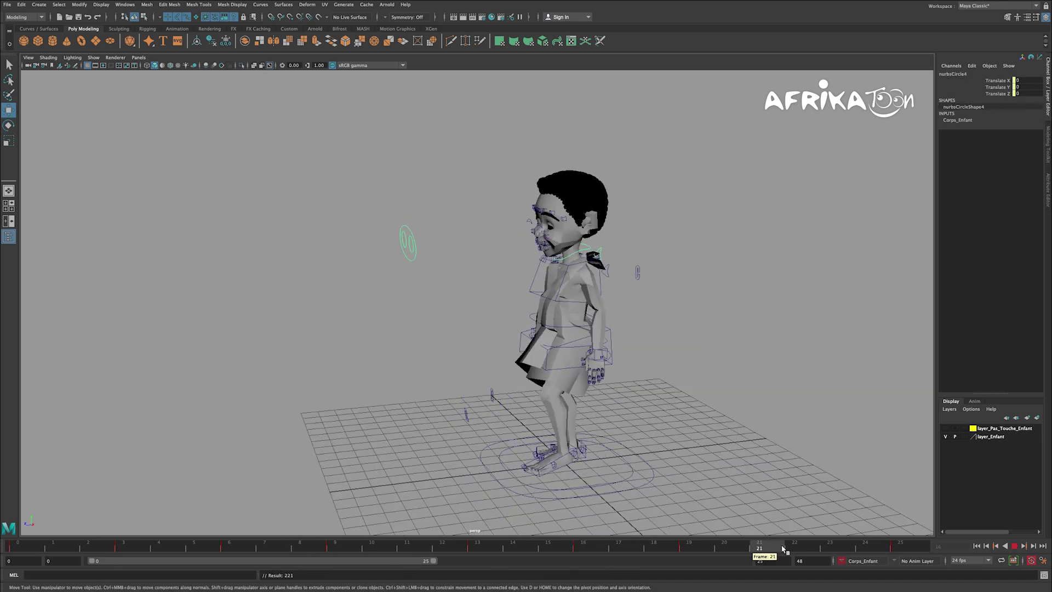
click(548, 236)
key(e)
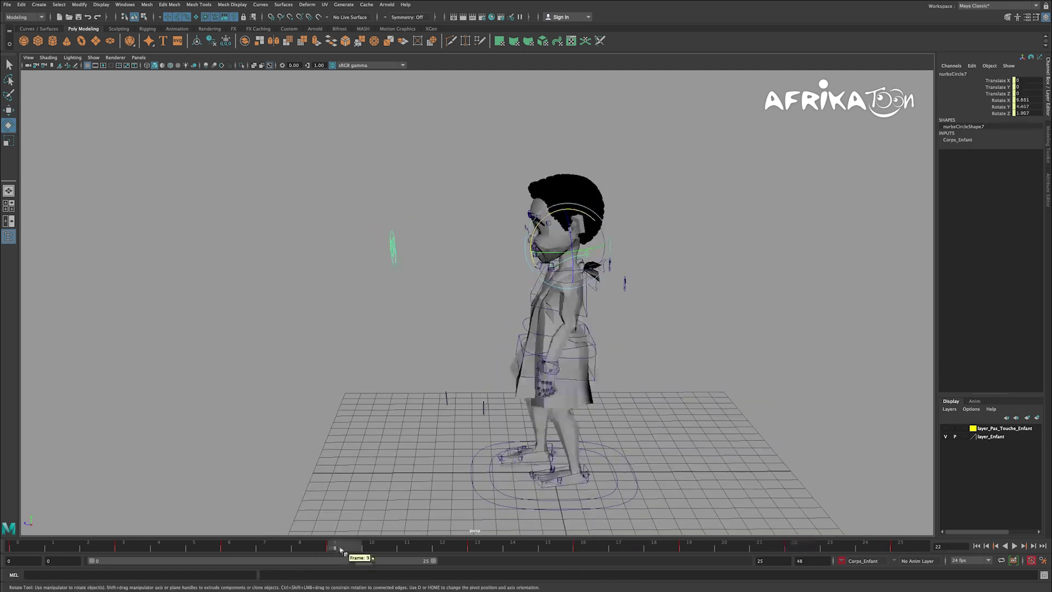
Step: Play the walk cycle with the NURBS curves hidden, orbit to inspect it, and show the curves again
click(351, 224)
key(alt+v)
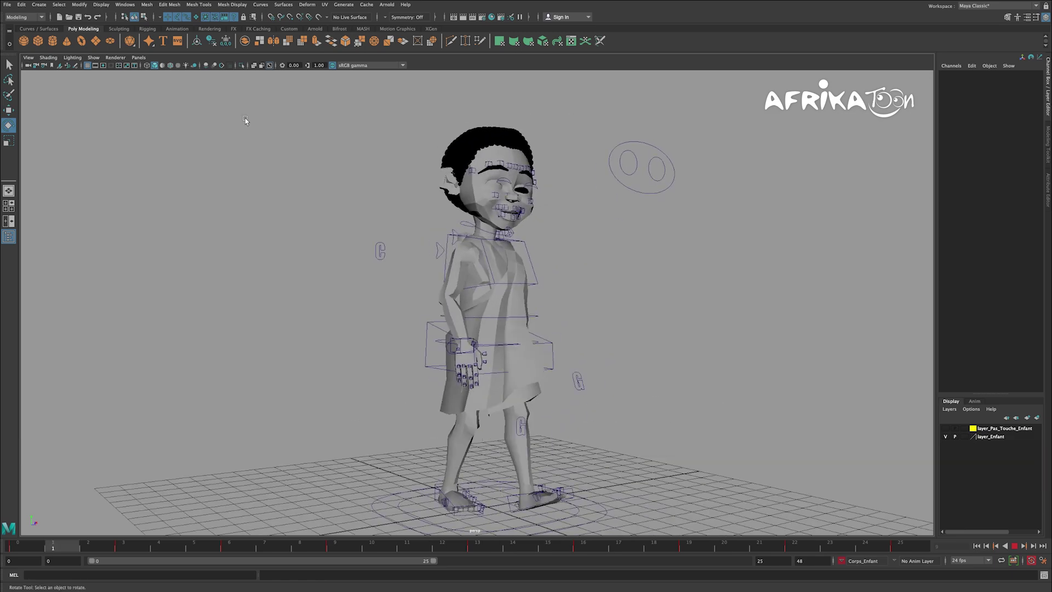
click(94, 57)
click(107, 125)
alt+drag(453, 290, 515, 234)
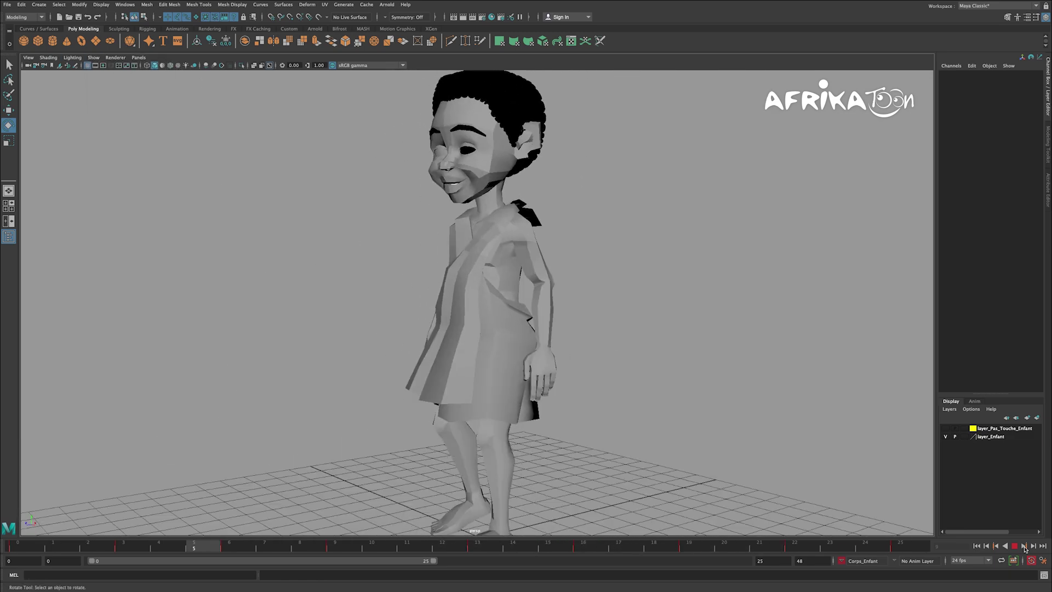
click(94, 57)
click(93, 57)
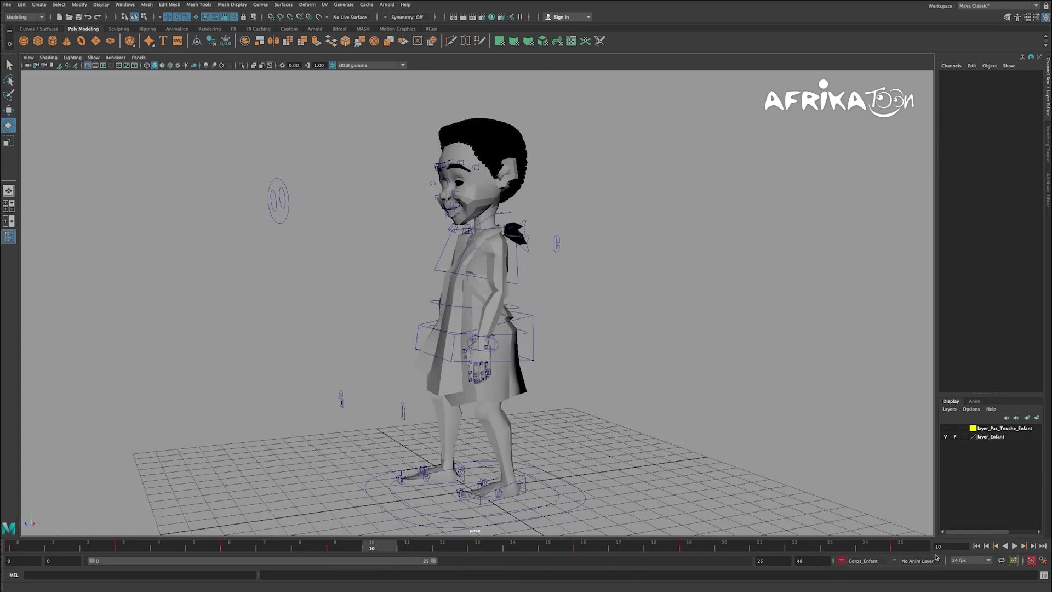
Step: Select the Cont_Bras_G4 hand control, open its curves in the Graph Editor, and place the window clear of the character
click(1017, 546)
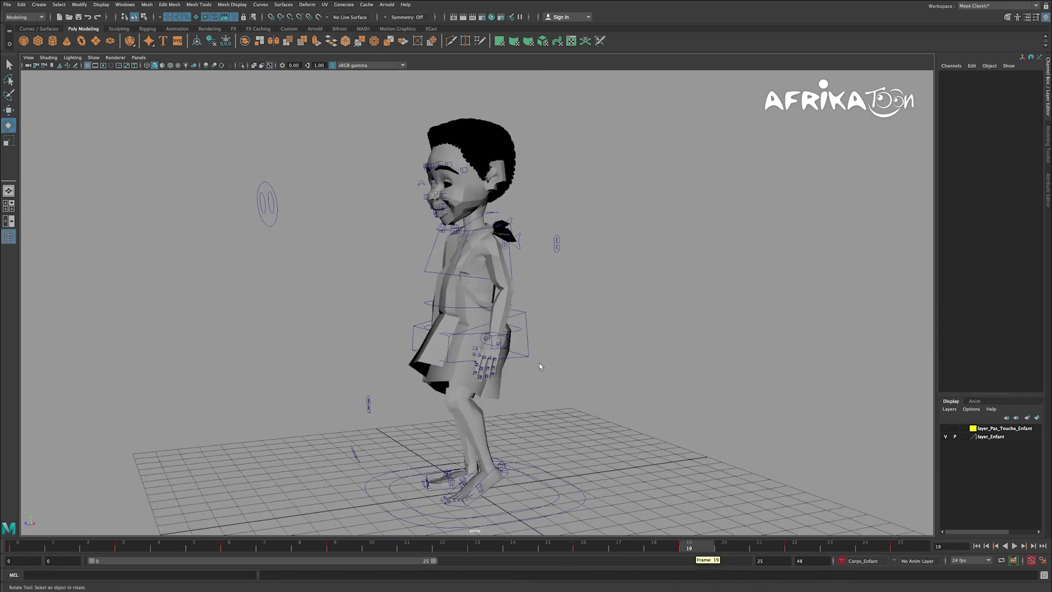
click(539, 363)
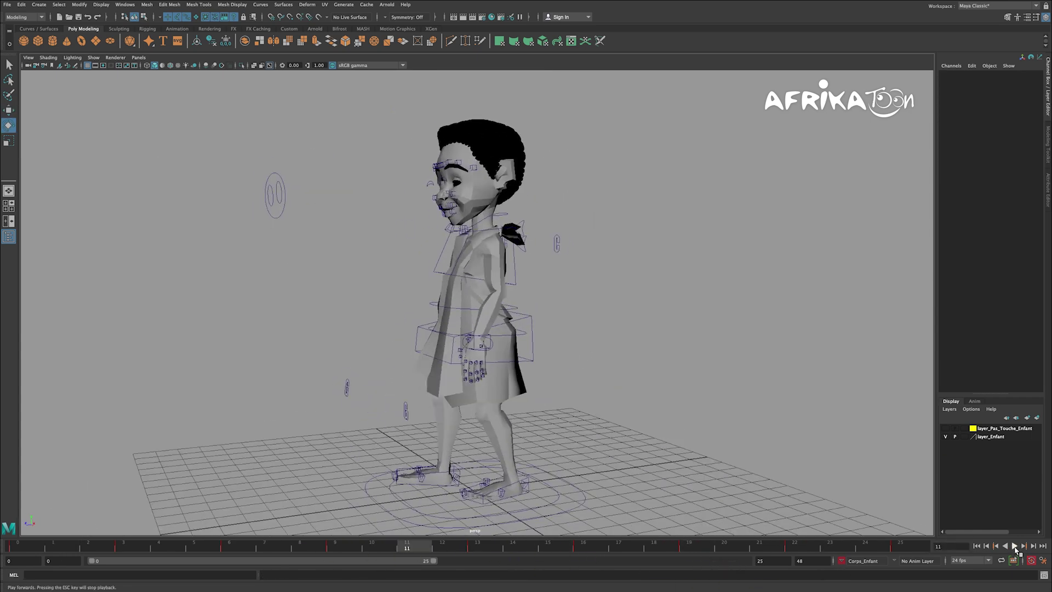
click(522, 362)
click(752, 357)
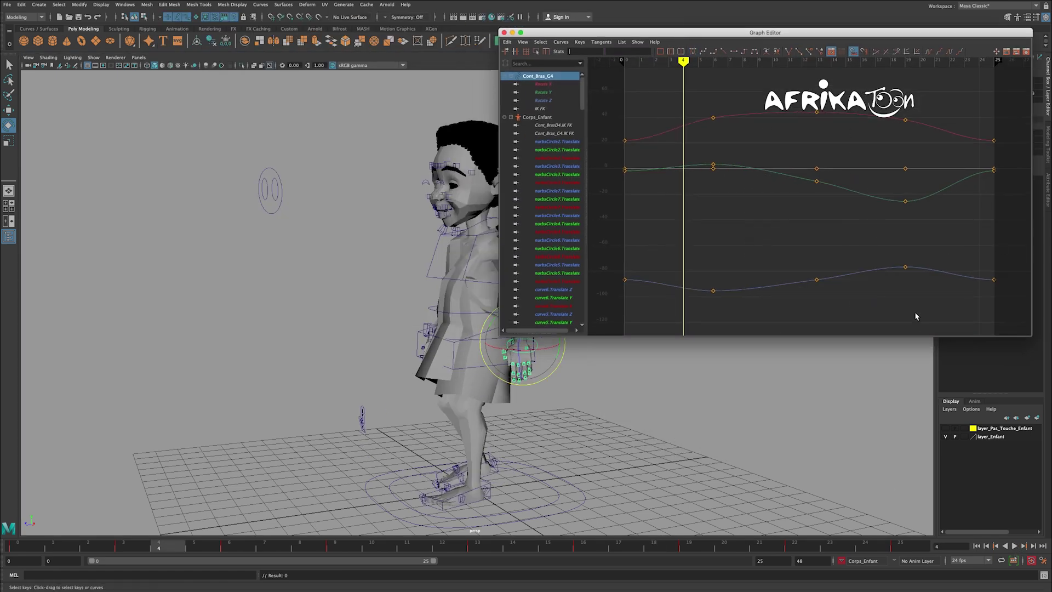
click(1015, 547)
drag(652, 32, 911, 66)
Step: Move the Cont_BrasD2 arm control vertically at frame 6 to refine the arm swing
key(Escape)
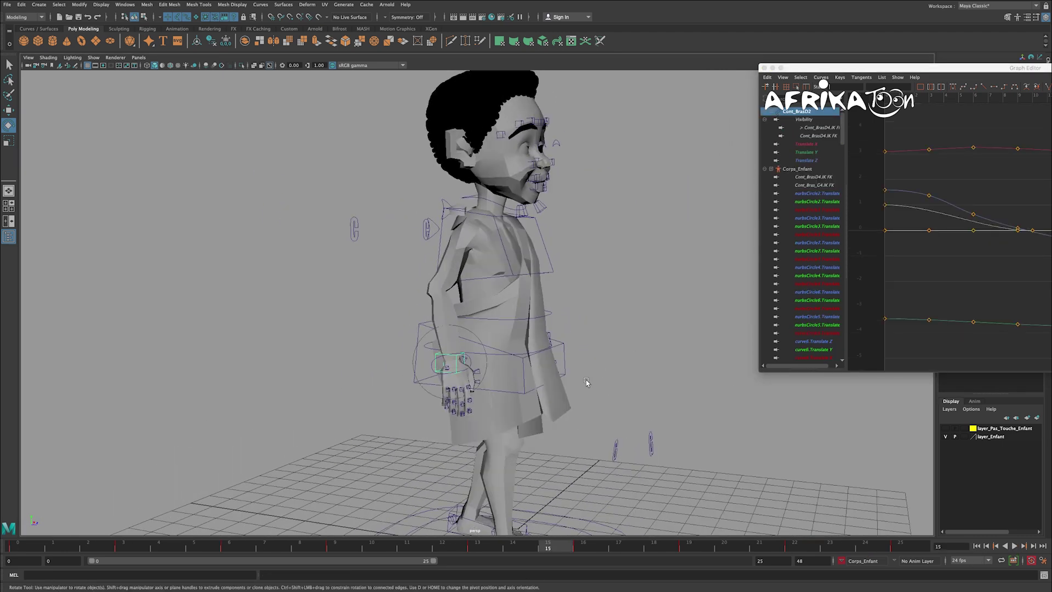
key(w)
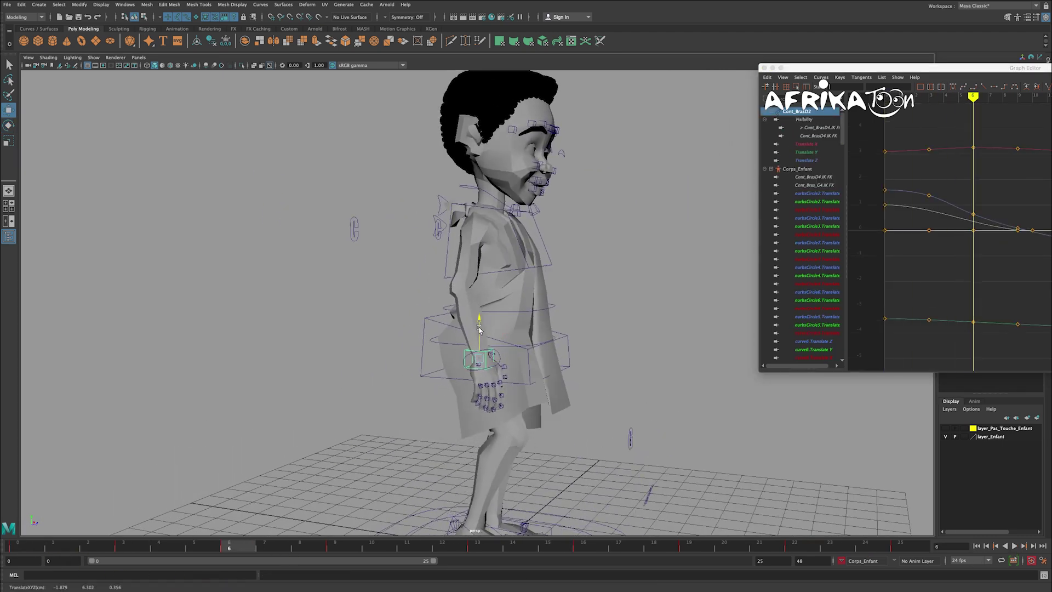
drag(291, 555, 655, 588)
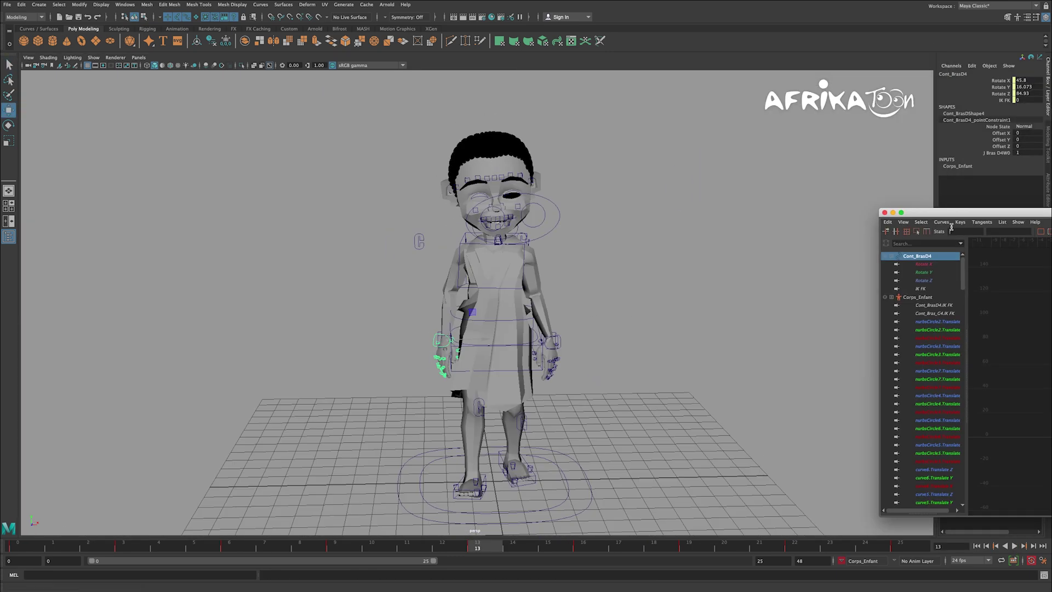
Step: Review the walk cycle in playback with wireframe on shaded enabled and the rig control curves hidden
drag(936, 217, 953, 165)
click(1015, 546)
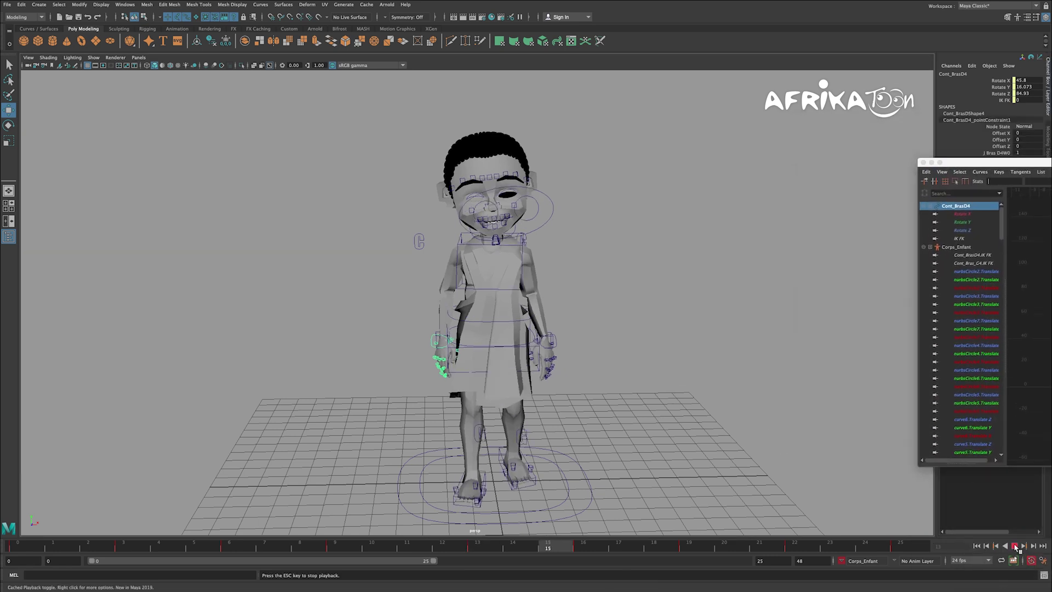
mouse_move(589, 343)
alt+mouse_down()
mouse_move(611, 408)
mouse_move(466, 315)
alt+mouse_up()
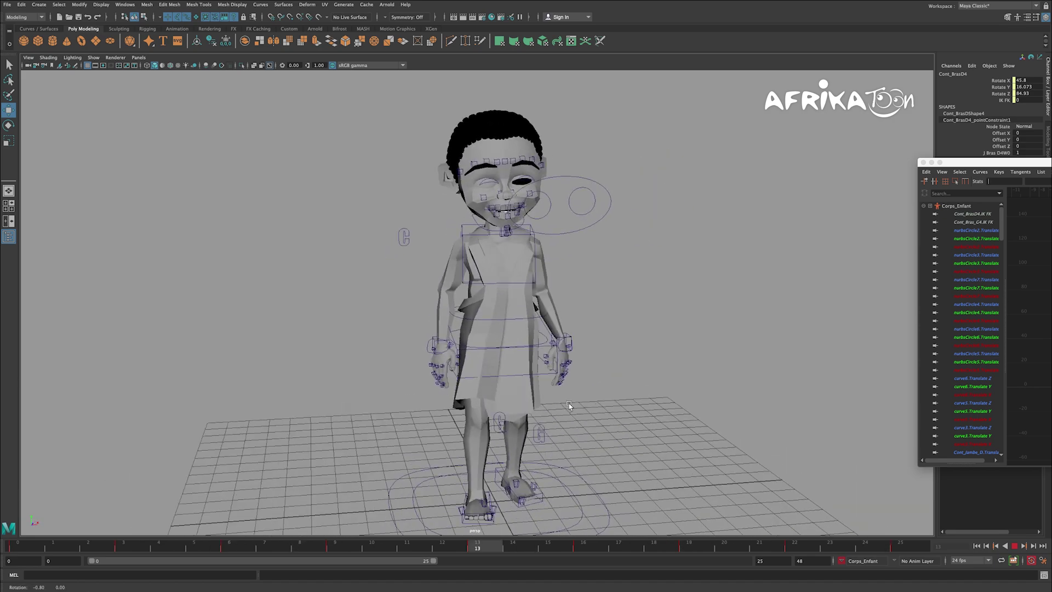
click(171, 66)
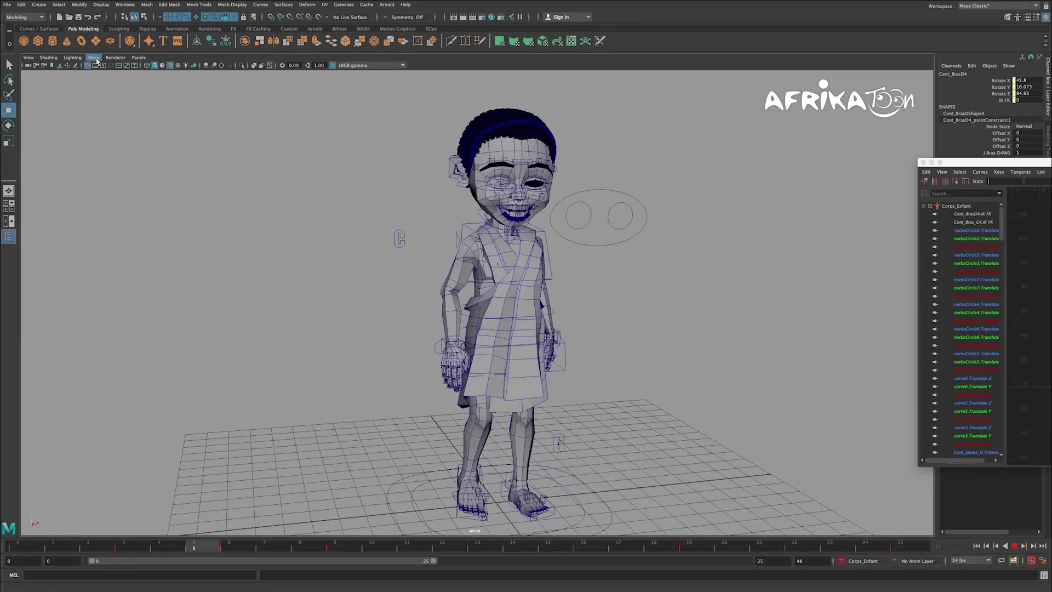
click(94, 57)
click(110, 104)
click(200, 178)
alt+drag(201, 179, 421, 160)
key(Escape)
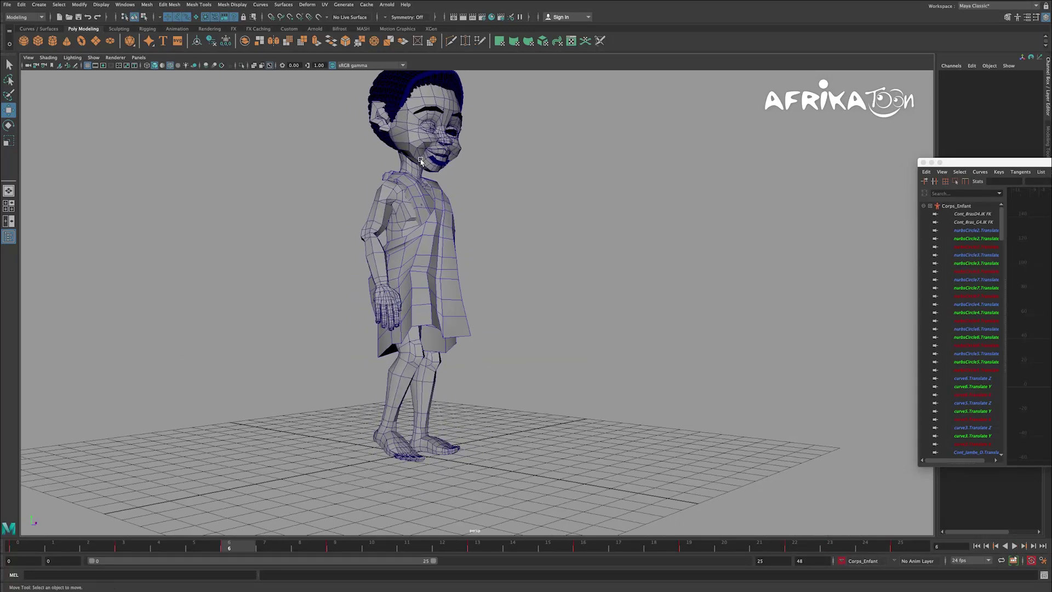
Step: Open the recent scene that contains several characters and the set
click(7, 5)
mouse_move(54, 259)
click(231, 261)
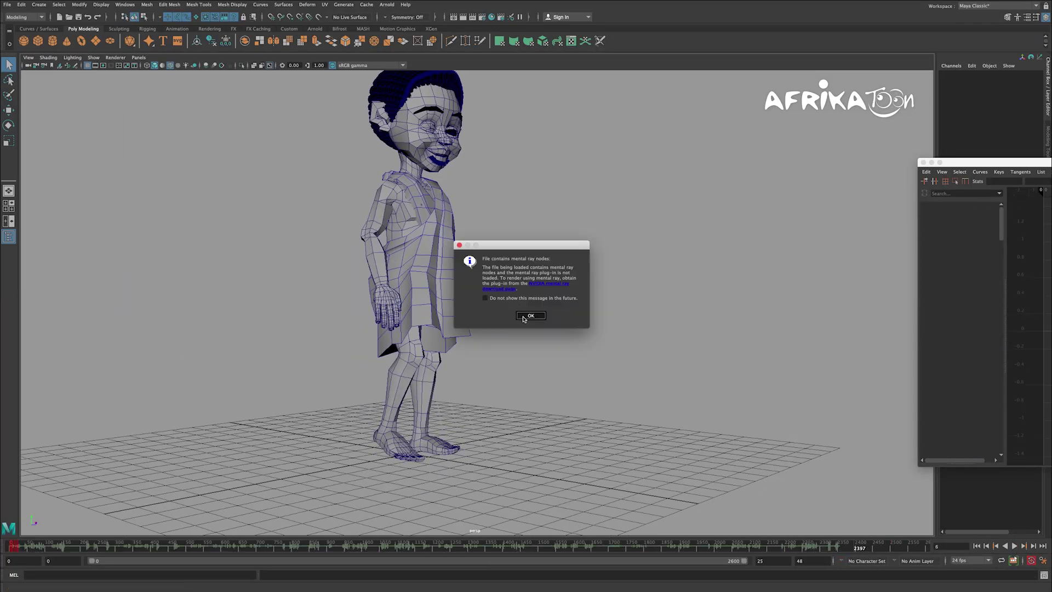
click(530, 316)
click(8, 5)
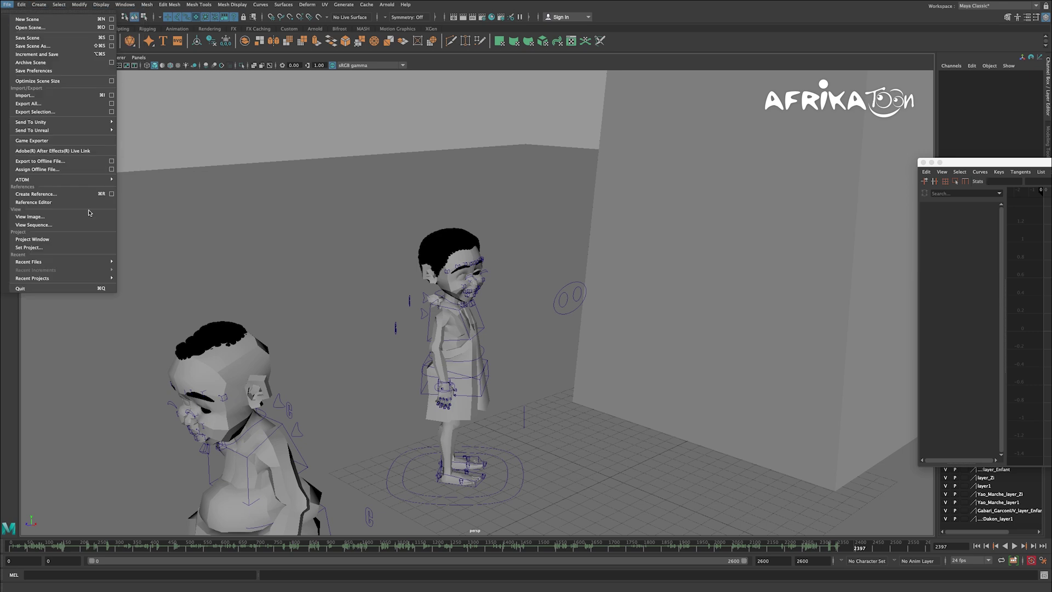
click(25, 95)
click(101, 238)
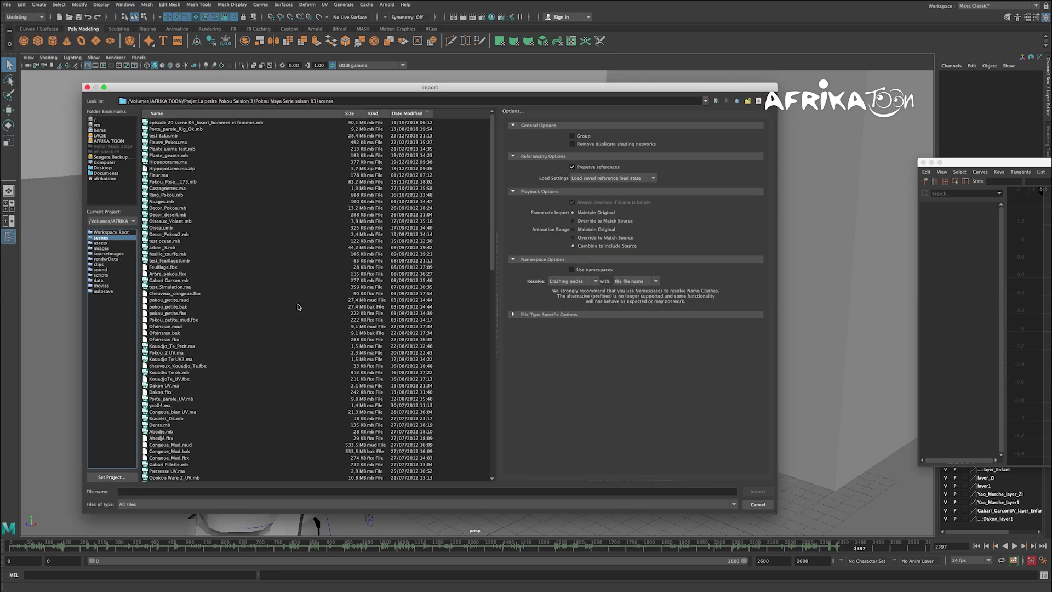
click(758, 505)
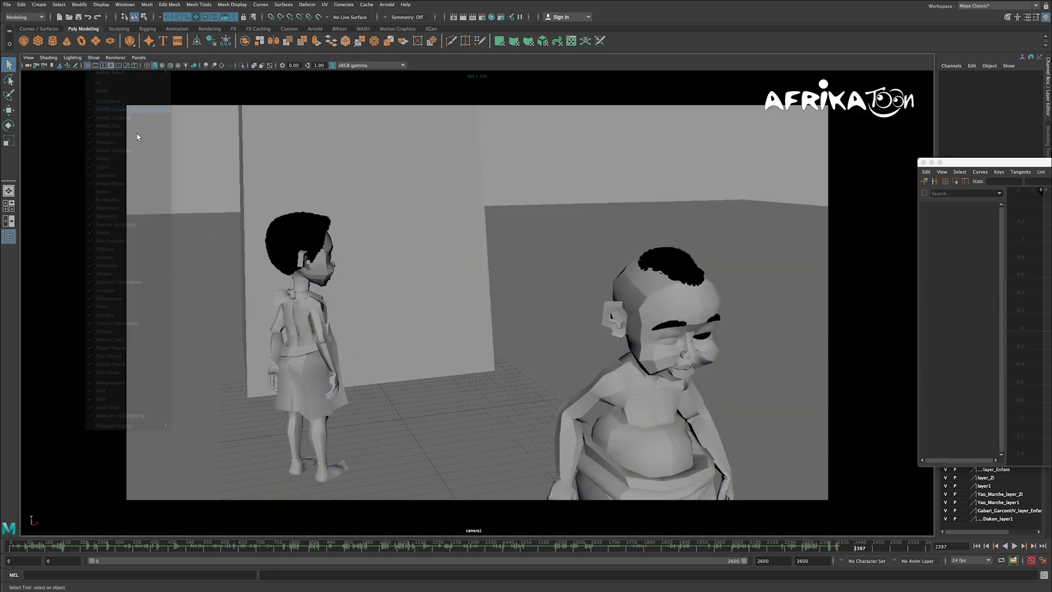
Step: Open the Outliner beside the Graph Editor and play the scene through camera1
click(780, 546)
click(780, 546)
drag(976, 163, 828, 134)
key(space)
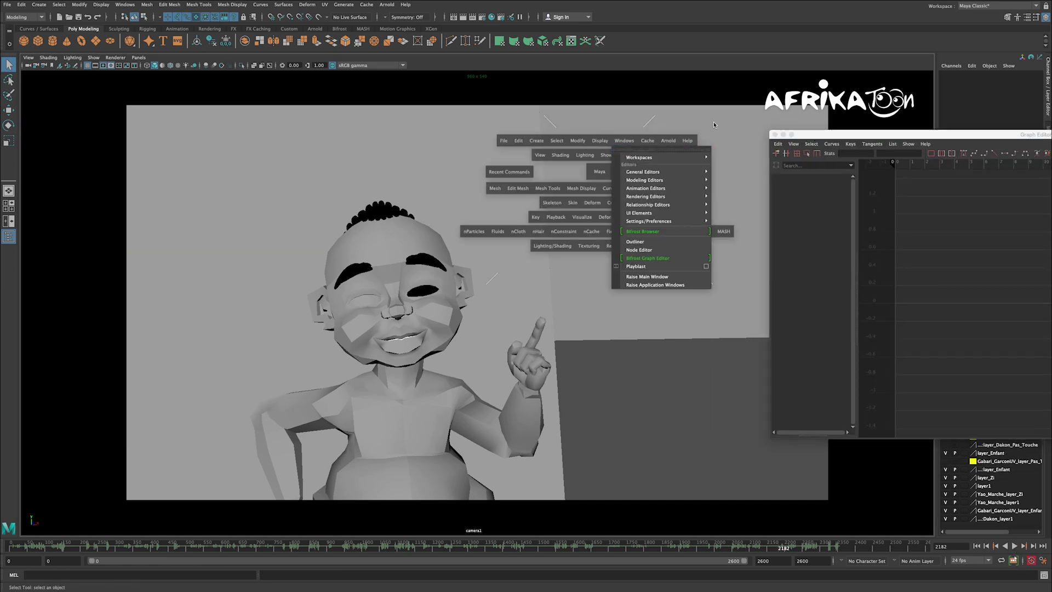
click(636, 181)
click(963, 264)
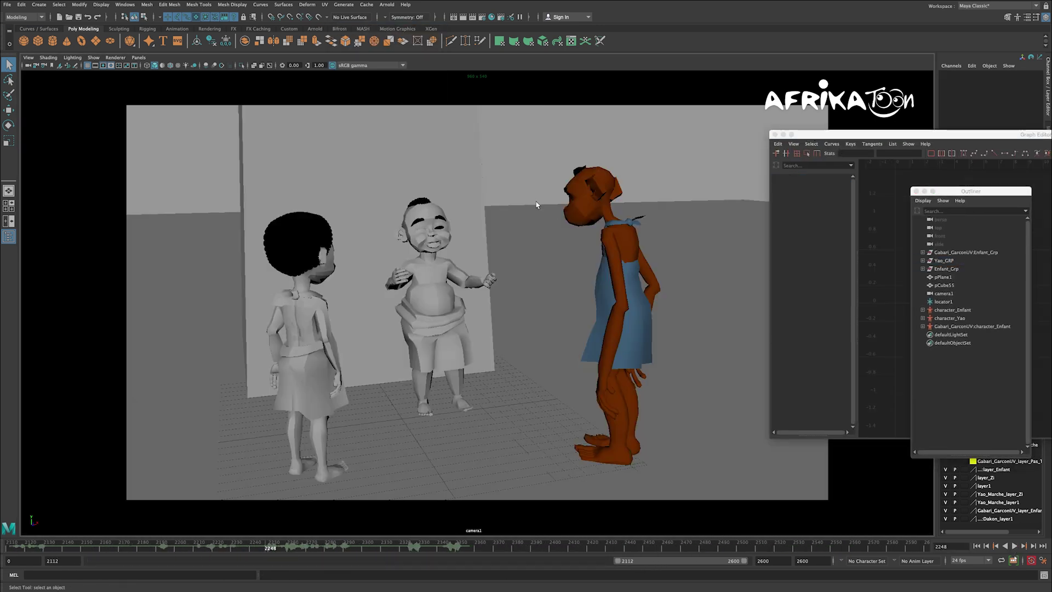
key(Escape)
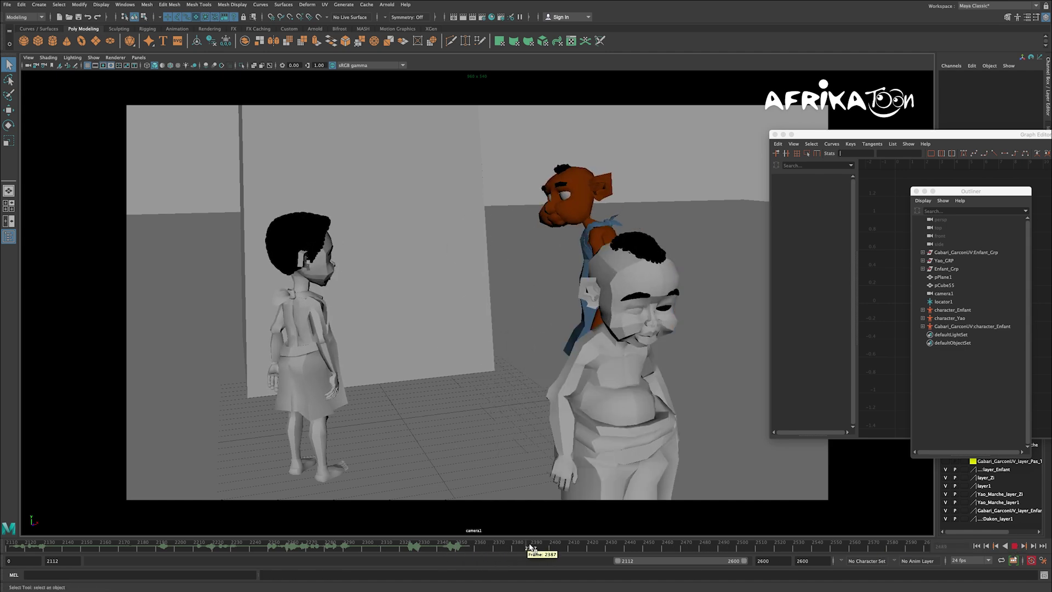
Step: Import the Enfant_Marche walk-cycle character into the scene
click(7, 4)
click(22, 98)
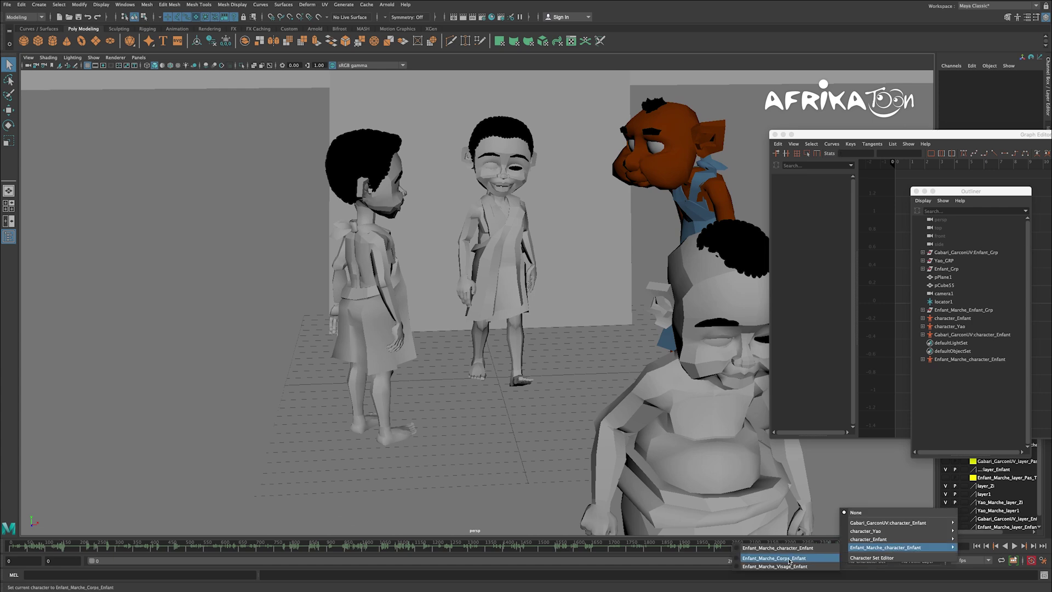
Step: Make Enfant_Marche_Corps_Enfant the current character set and copy its walk keys from the start of the timeline
click(790, 558)
click(11, 545)
right_click(10, 545)
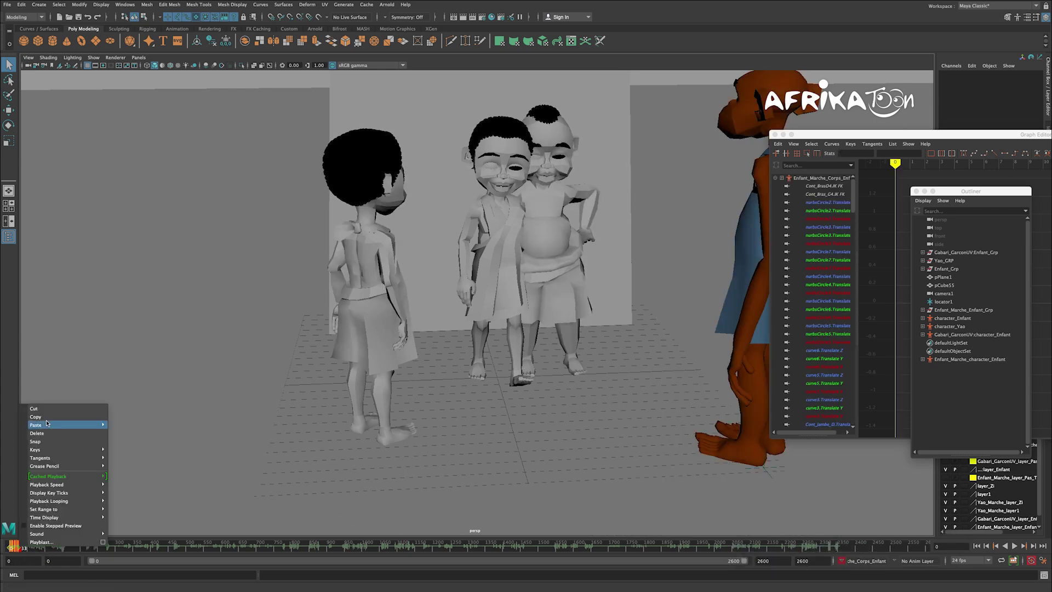
click(49, 438)
Step: Make Corps_Enfant the current character set and paste the copied walk keys at frame 2390
click(858, 560)
mouse_move(878, 540)
click(982, 549)
click(856, 546)
right_click(856, 546)
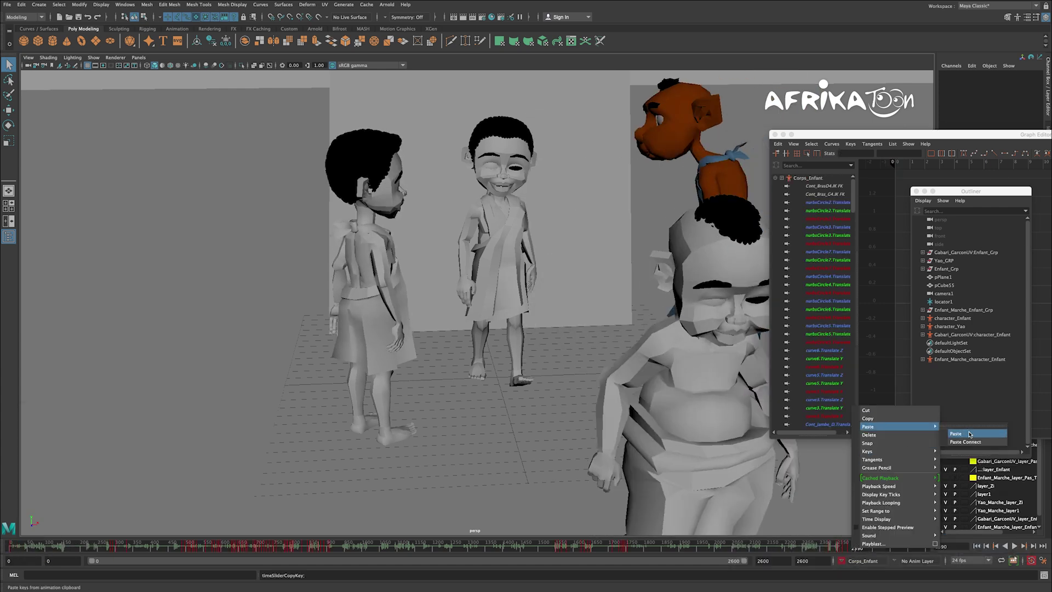
click(877, 494)
Step: Select all of the scene child's controls and restore its original placement at frame 2390
drag(133, 127, 389, 422)
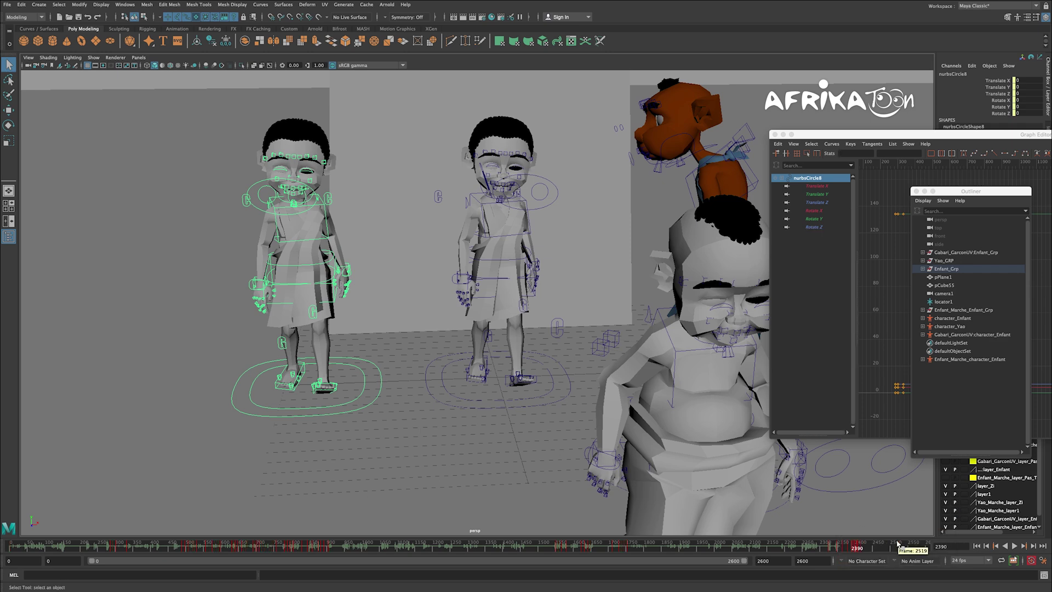
drag(526, 548, 403, 548)
click(412, 429)
click(1023, 547)
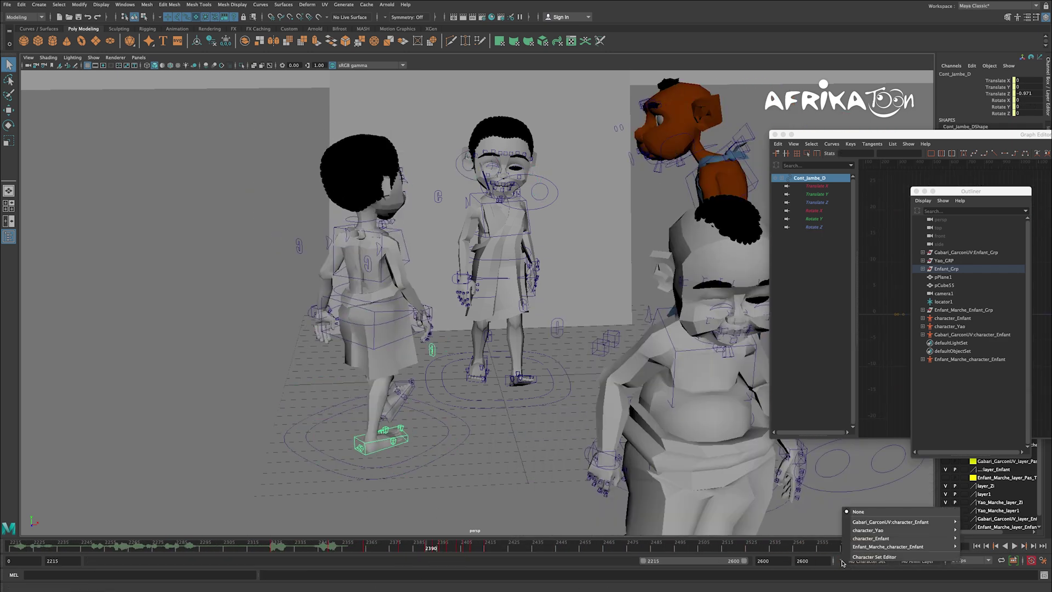
Step: Clear the current character set and hide the imported Enfant_Marche_Enfant_Grp group in the scene
click(386, 482)
click(386, 479)
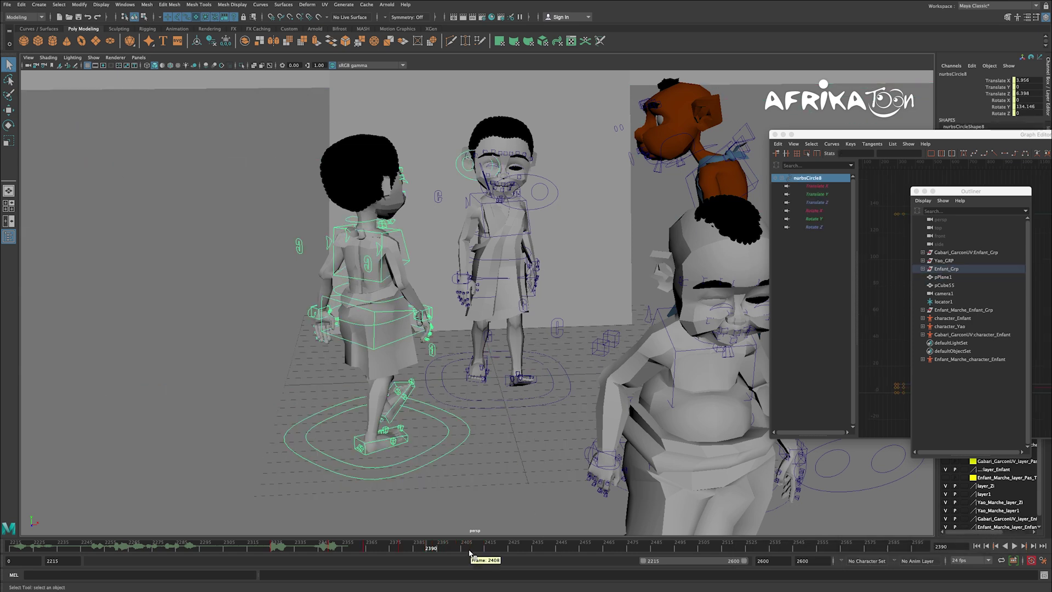
alt+drag(417, 482, 418, 396)
alt+drag(433, 494, 435, 532)
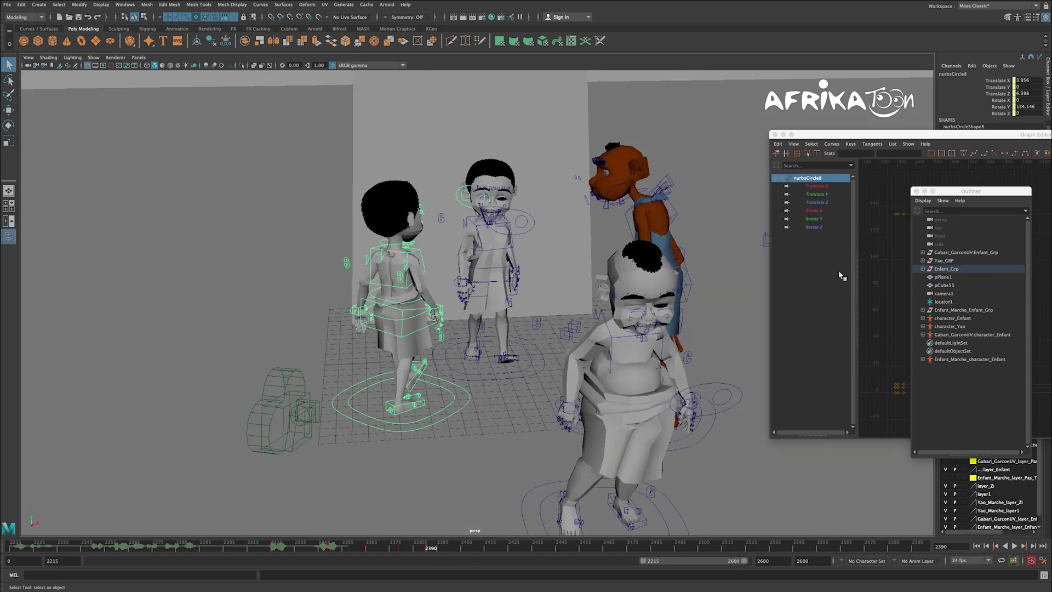
click(947, 269)
alt+drag(483, 493, 491, 516)
key(ctrl+h)
Step: Make Corps_Enfant the current character set, copy its walk keys starting at frame 2390 and paste them at frame 2418
drag(423, 548, 497, 547)
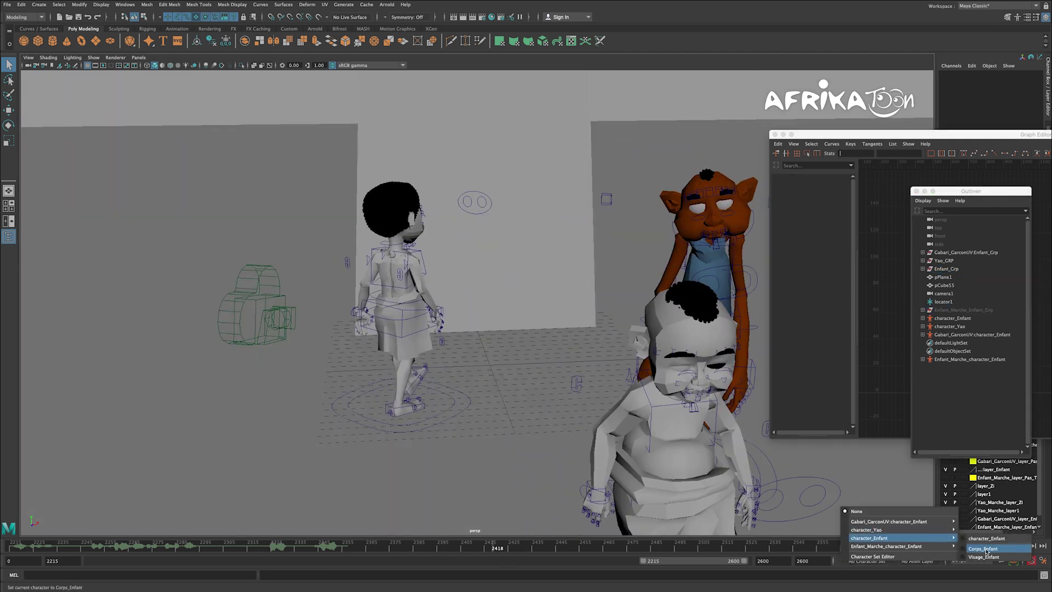
click(997, 551)
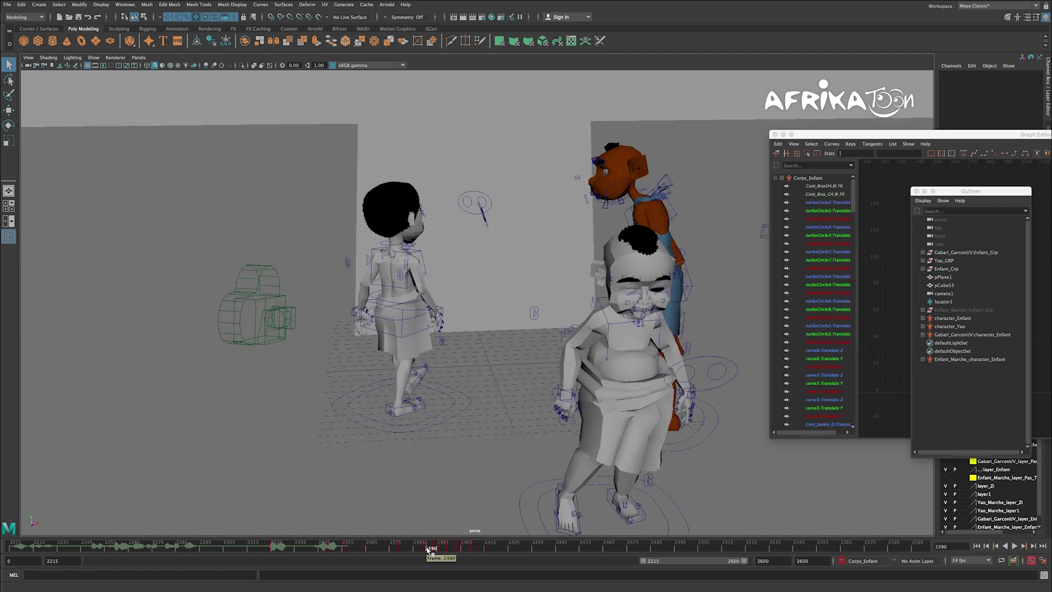
right_click(492, 547)
click(510, 417)
click(497, 547)
right_click(498, 547)
click(603, 430)
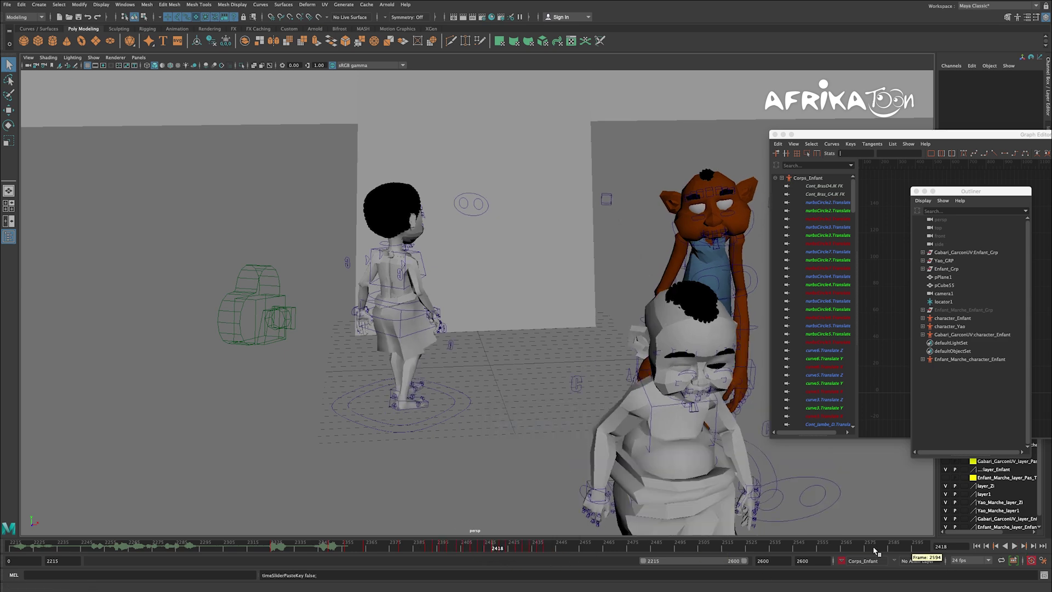
click(1014, 547)
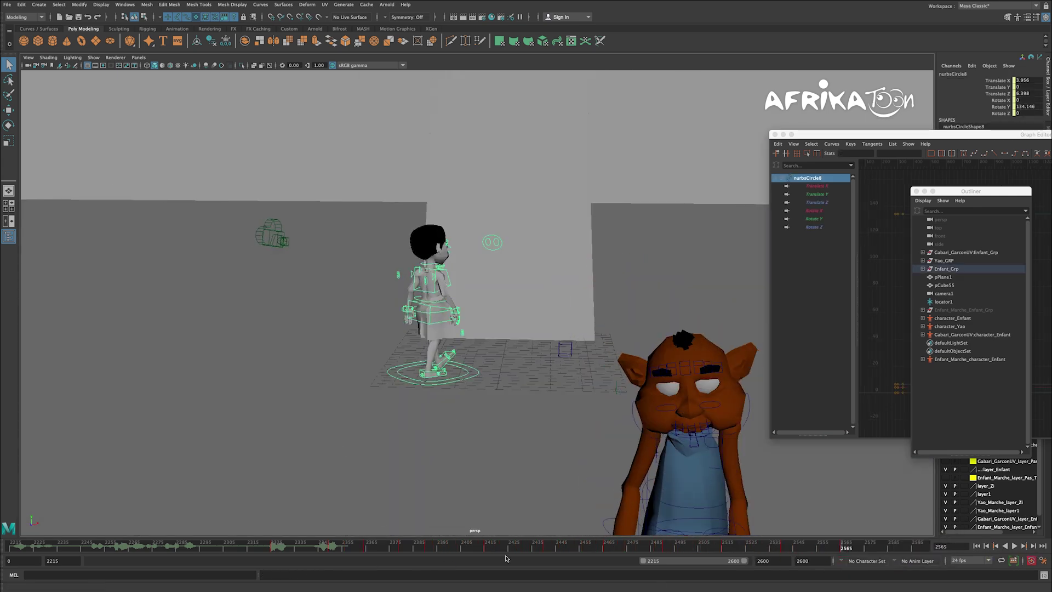
Step: Delete the child's nurbsCircle8 floor control keys between frames 2411 and 2544 and play the walk
shift+drag(473, 547, 793, 546)
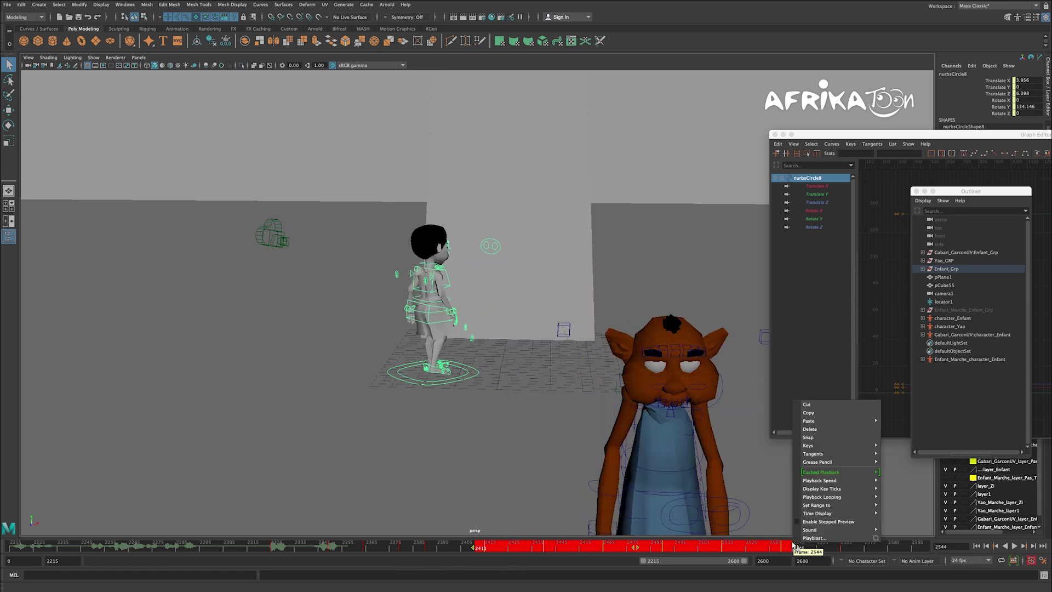
click(434, 547)
key(alt+v)
drag(434, 548, 434, 555)
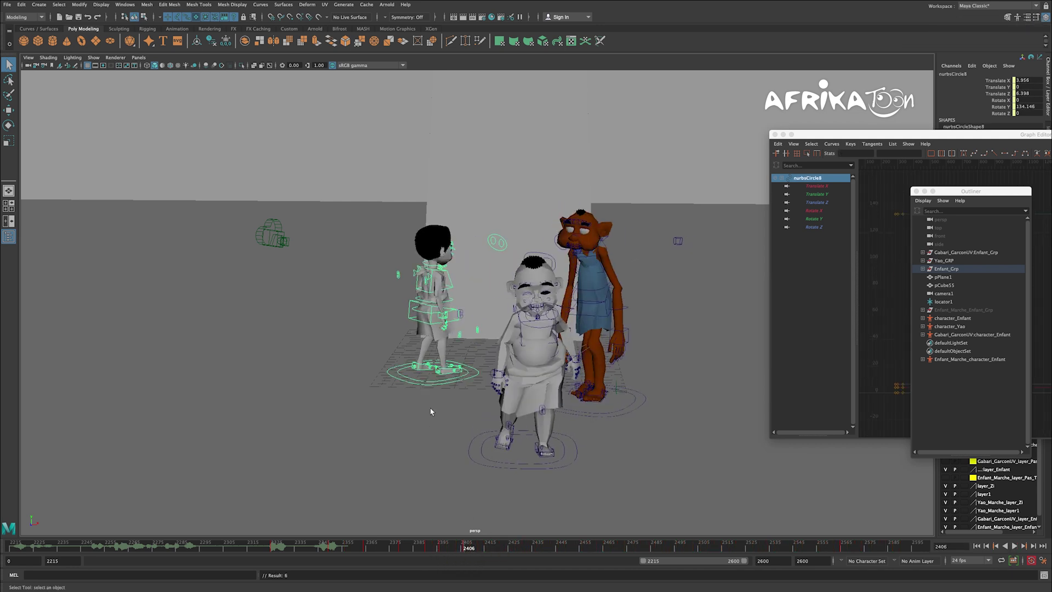
Step: Rotate the child's nurbsCircle8 floor control to turn the character toward the walking direction
key(comma)
alt+drag(421, 387, 596, 415)
alt+drag(434, 374, 521, 389)
click(414, 430)
key(w)
key(e)
alt+drag(474, 419, 450, 467)
key(e)
alt+drag(485, 434, 559, 456)
Step: At frame 2565, move the child's floor control forward to about 53.5 in Translate Z and give its keys linear tangents
click(844, 547)
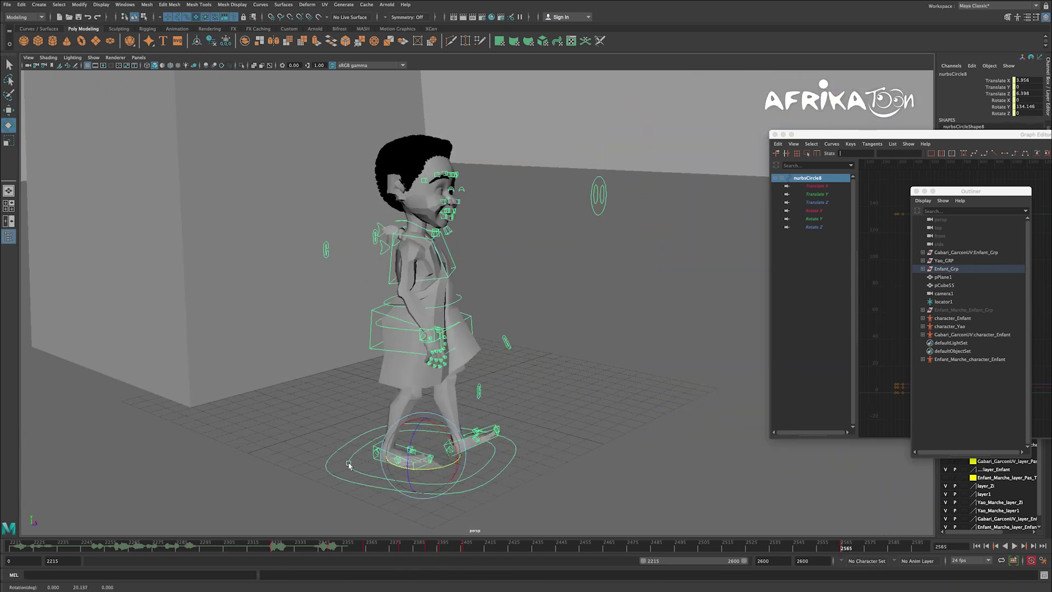
scroll(348, 465, down, 5)
key(w)
key(alt+v)
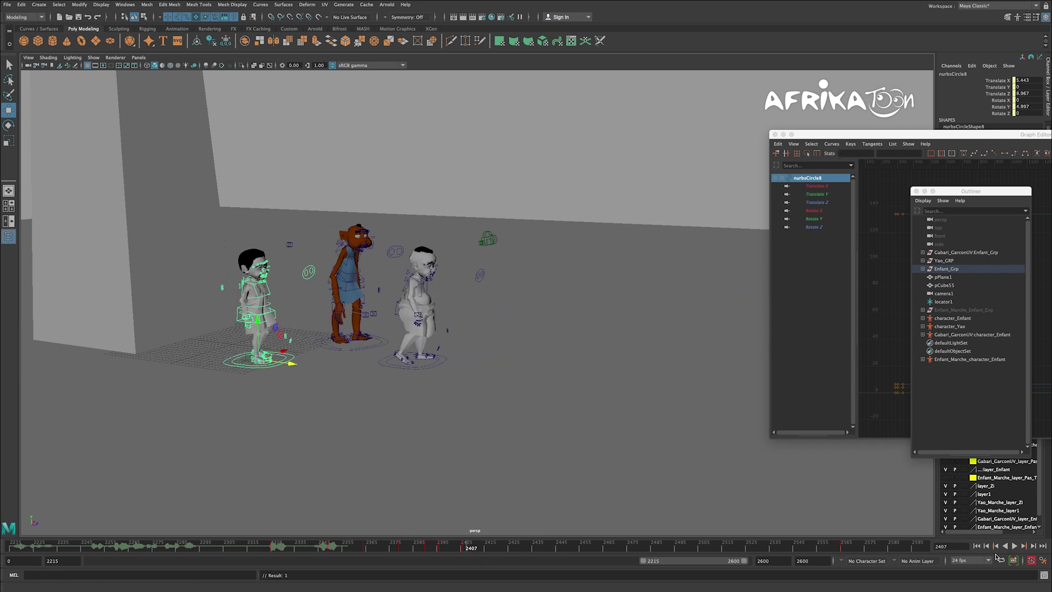
right_click(932, 547)
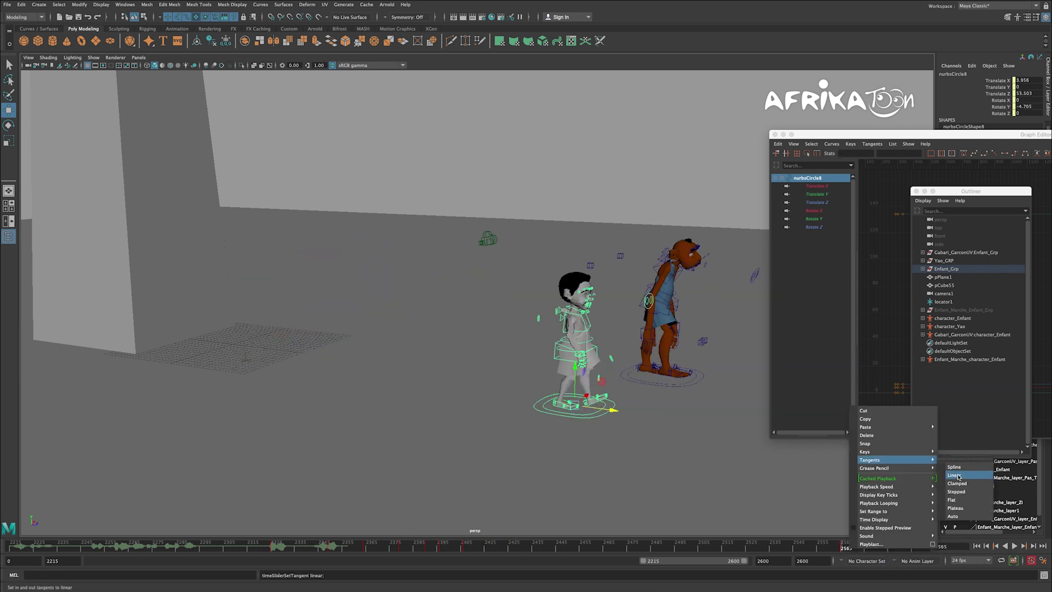
click(923, 528)
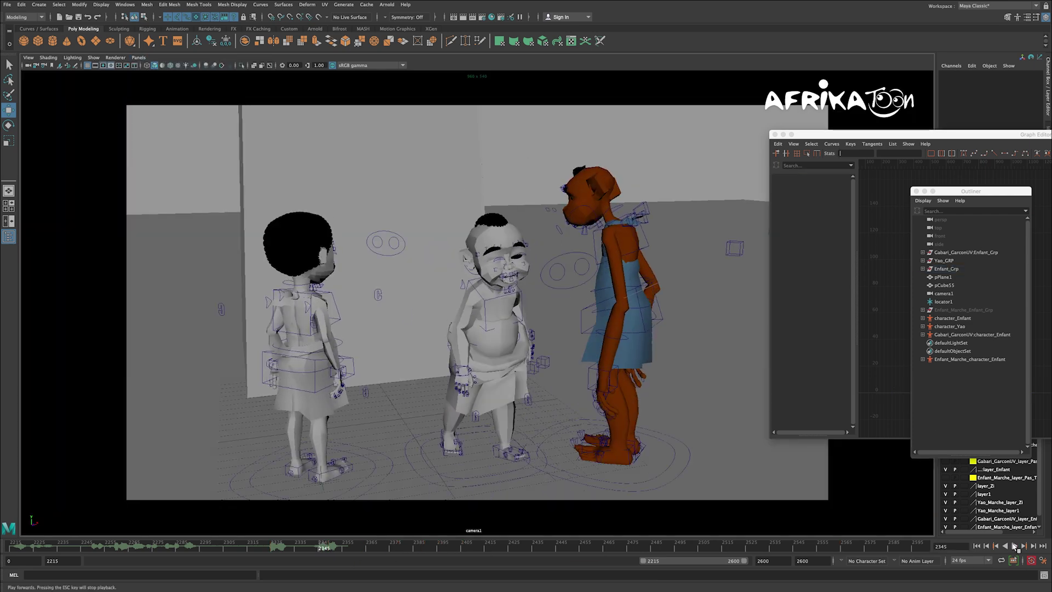
Step: Play the shot through camera1 to review the walk, then return to the persp view at frame 2378
click(1015, 547)
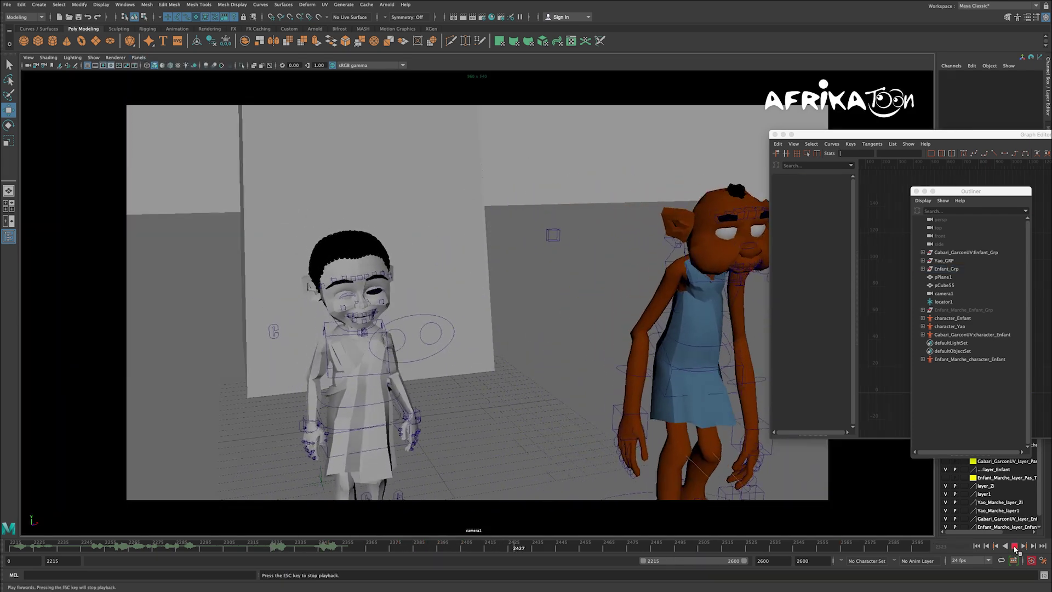
key(Escape)
mouse_move(379, 558)
mouse_down()
mouse_move(387, 547)
mouse_move(470, 547)
mouse_move(423, 547)
mouse_move(470, 575)
mouse_move(592, 574)
mouse_move(423, 570)
mouse_move(403, 559)
mouse_up()
click(140, 57)
click(241, 74)
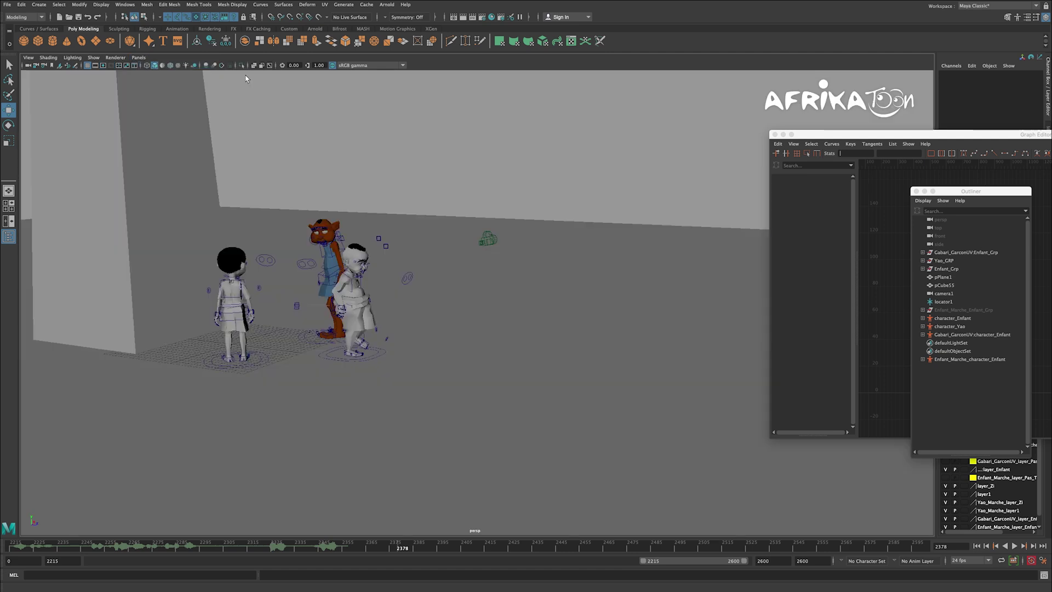
Step: Move locator1 beside Yao's foot, to about X 10.9 and Z 11.7, as a foot-position marker
alt+drag(437, 263, 379, 308)
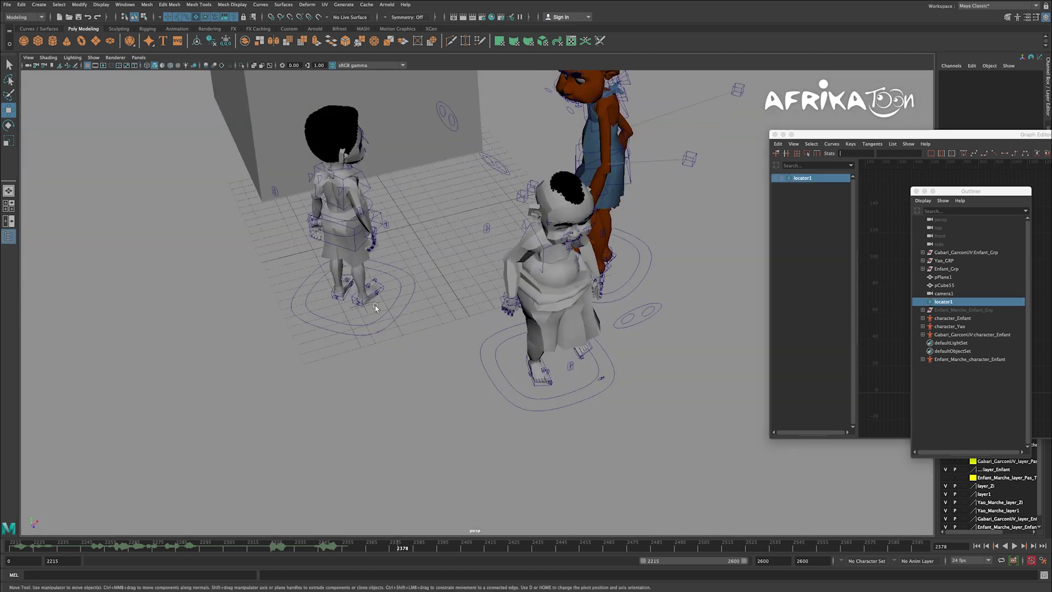
alt+drag(562, 283, 436, 197)
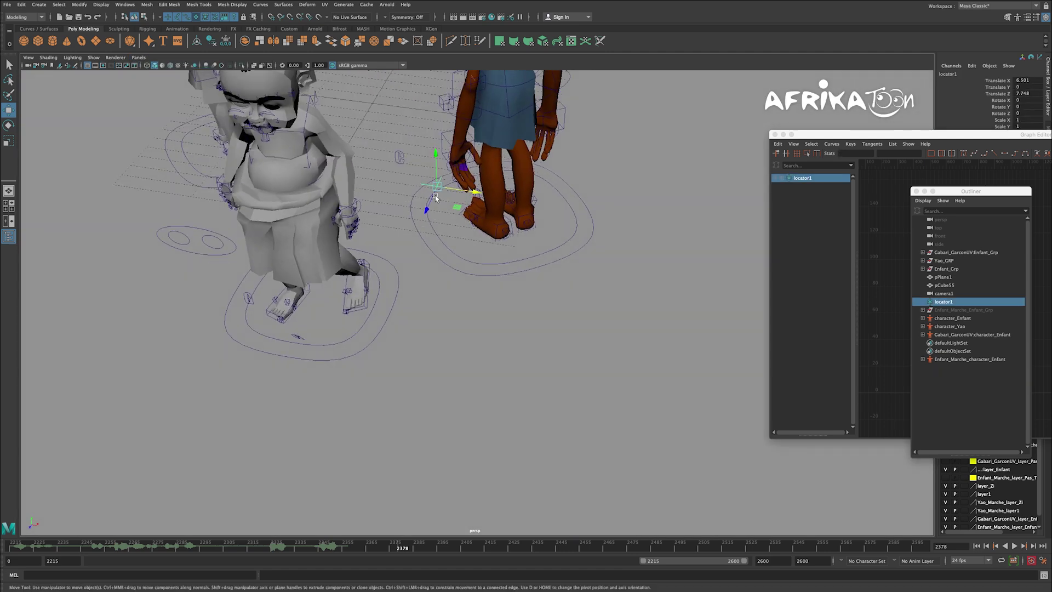
alt+drag(533, 245, 505, 241)
mouse_move(505, 241)
mouse_down()
mouse_move(502, 251)
mouse_move(521, 236)
mouse_up()
alt+drag(520, 237, 482, 263)
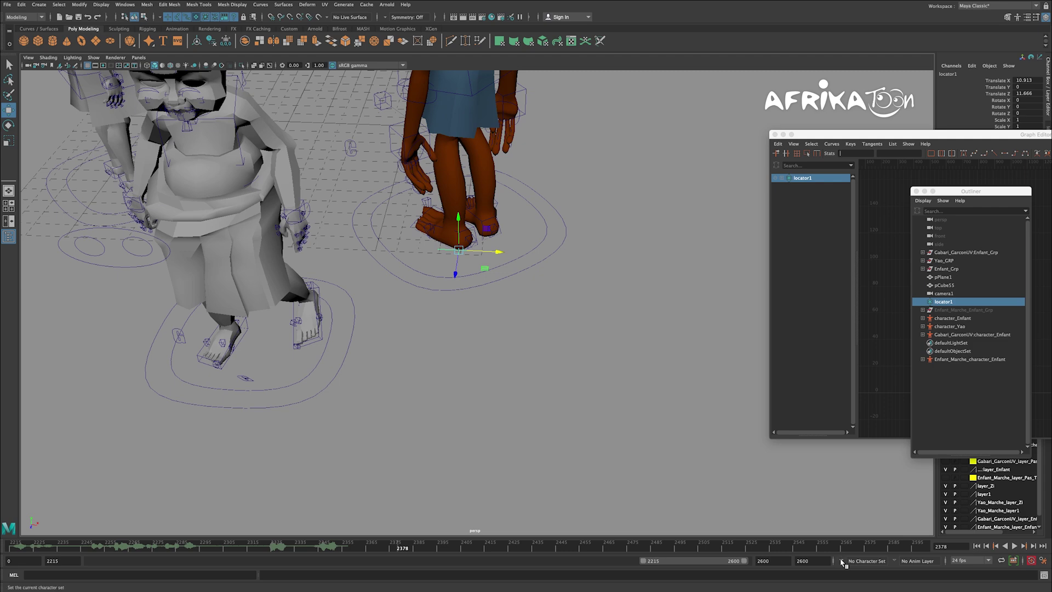
Step: Select Yao's global control Cont_Global_Yao and play his turn up to frame 2411, comparing the planted foot with locator1
click(566, 230)
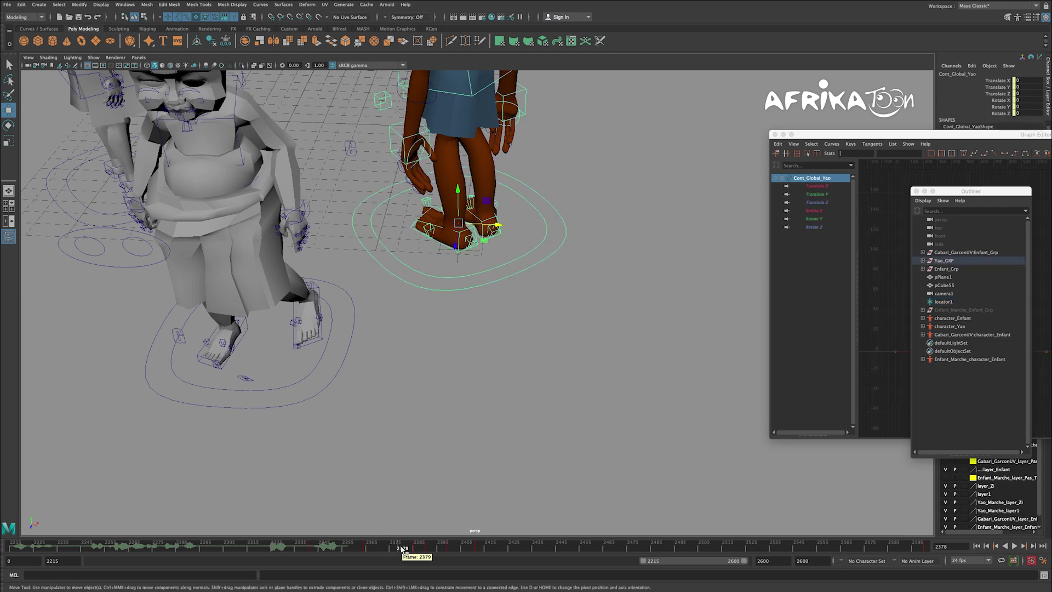
key(alt+v)
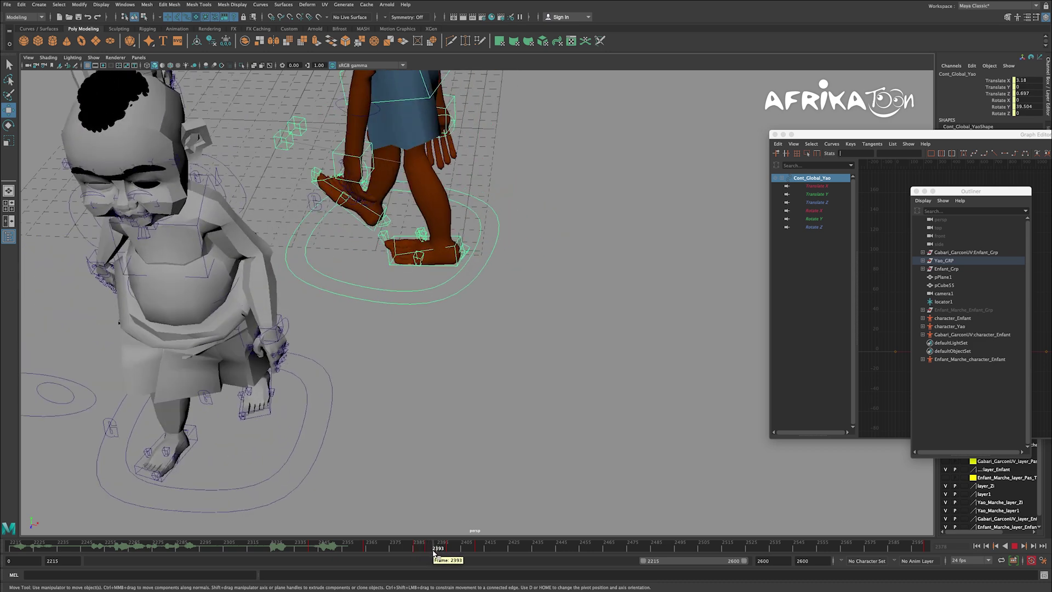
alt+drag(495, 351, 536, 355)
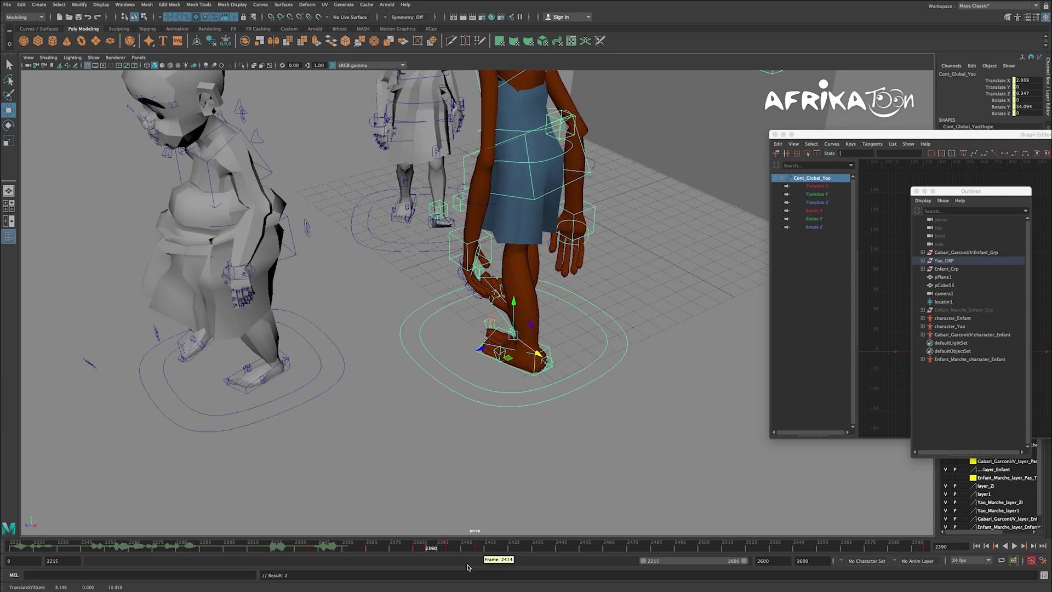
click(1015, 547)
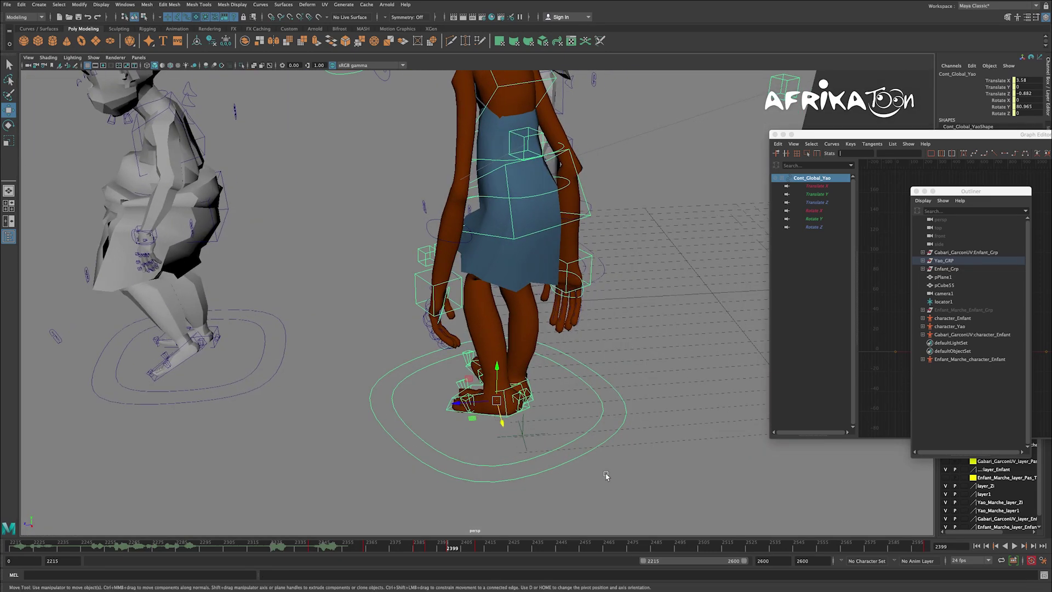
click(1024, 546)
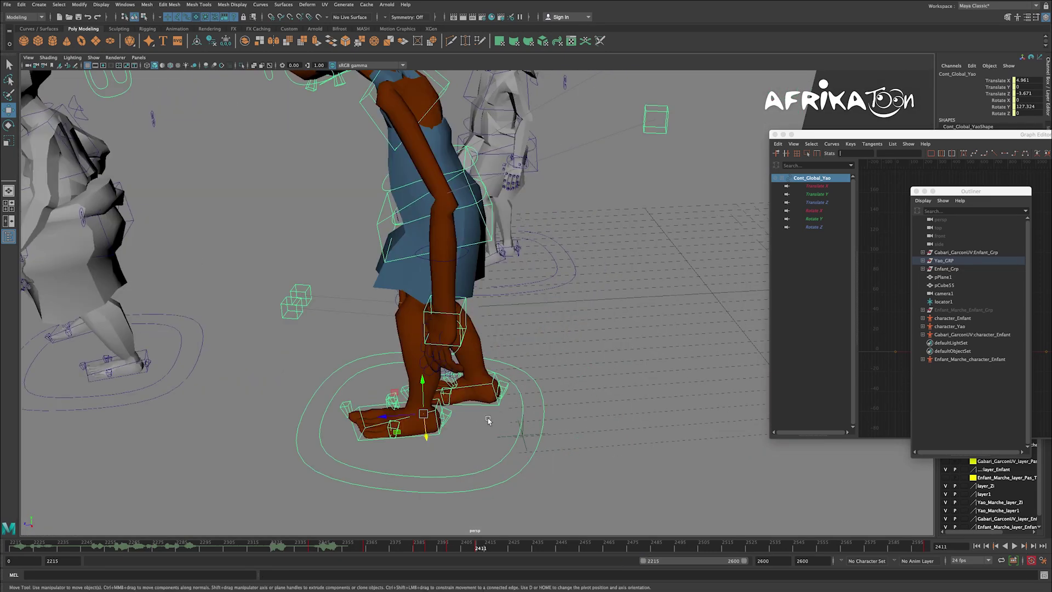
Step: Nudge Yao's global control at frame 2411 to adjust his foot placement and scrub through his walk to frame 2485
drag(433, 433, 423, 437)
drag(435, 550, 451, 557)
alt+drag(482, 471, 423, 416)
drag(455, 551, 656, 555)
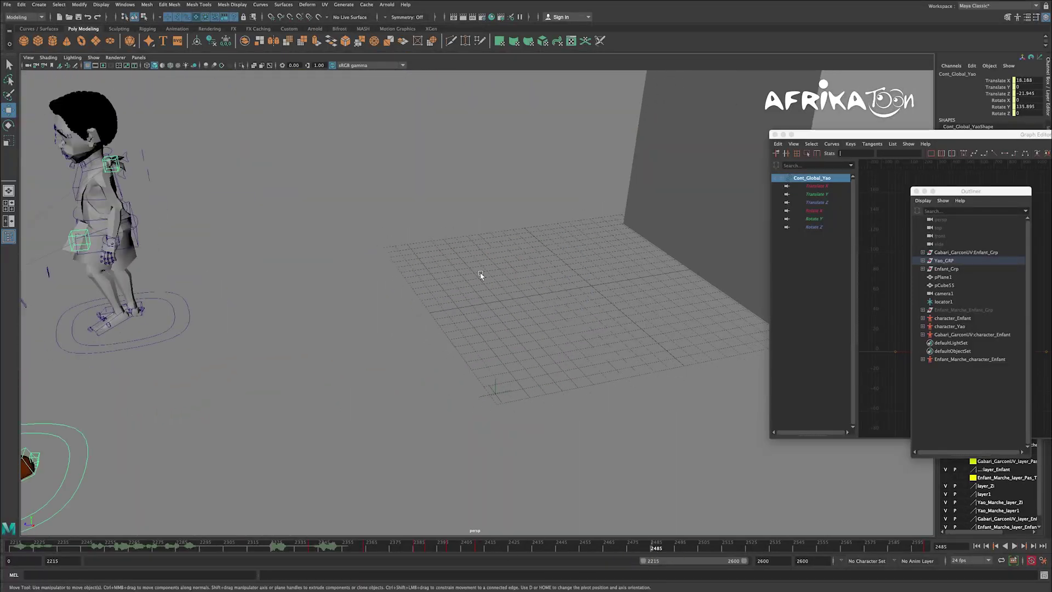
Step: Switch to the camera1 view, deselect everything and play the shot to examine the characters walking out of frame
click(139, 58)
click(236, 66)
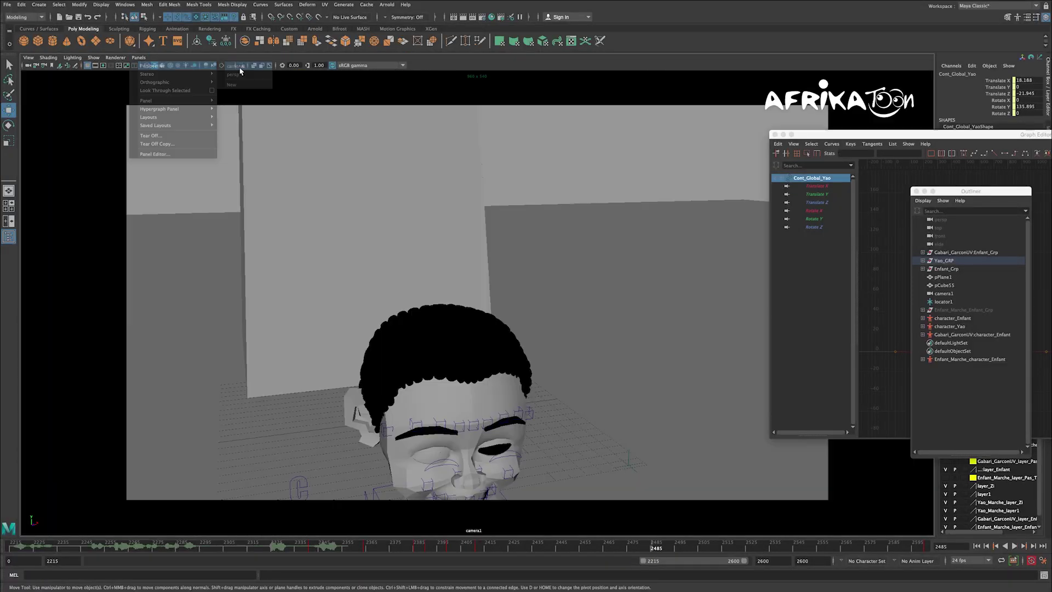
click(521, 183)
key(alt+v)
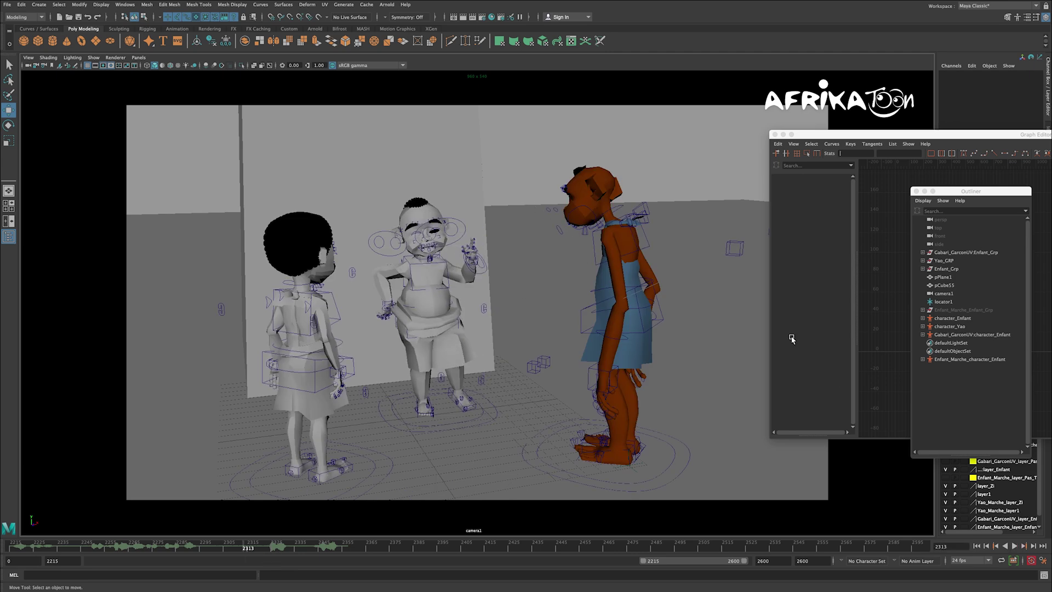
click(1018, 546)
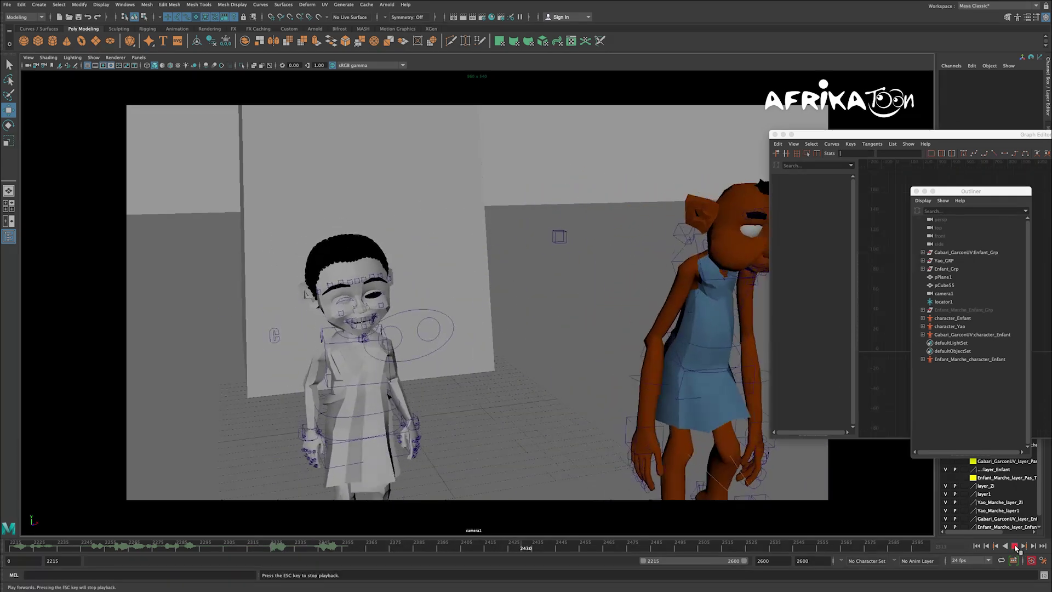
click(1015, 546)
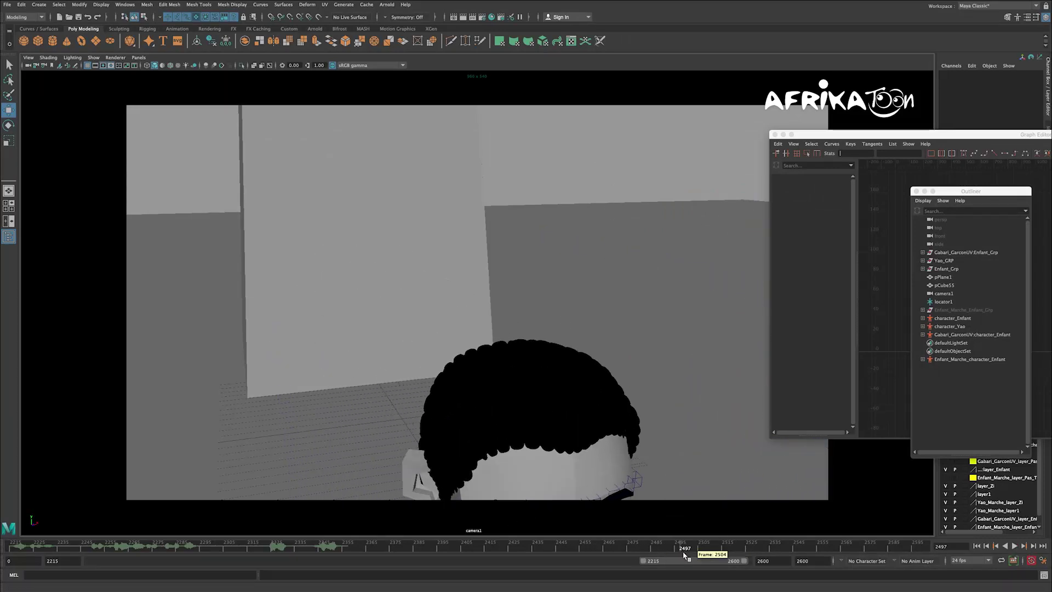
mouse_move(522, 3)
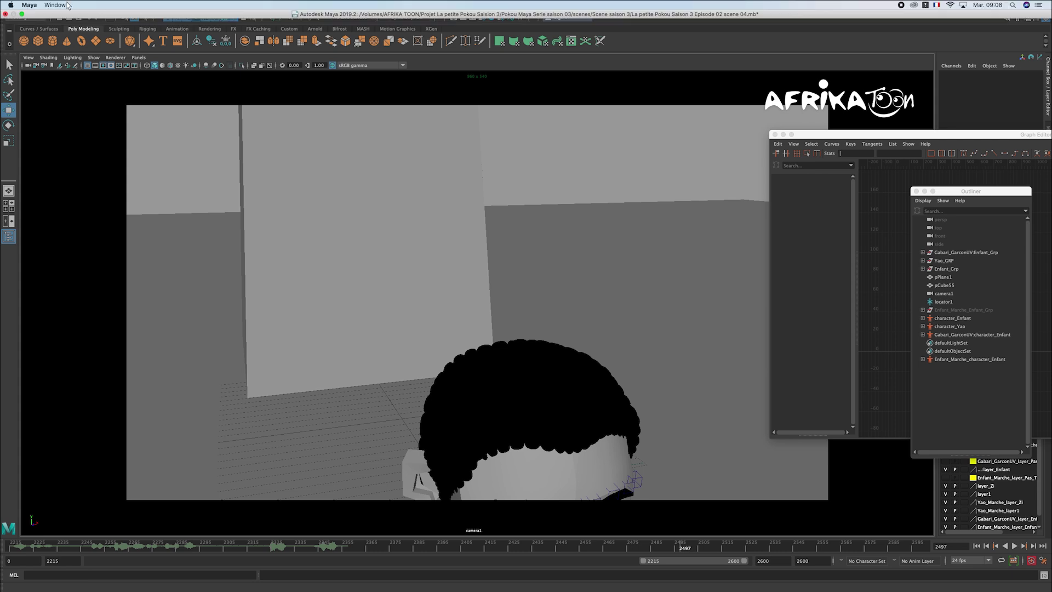